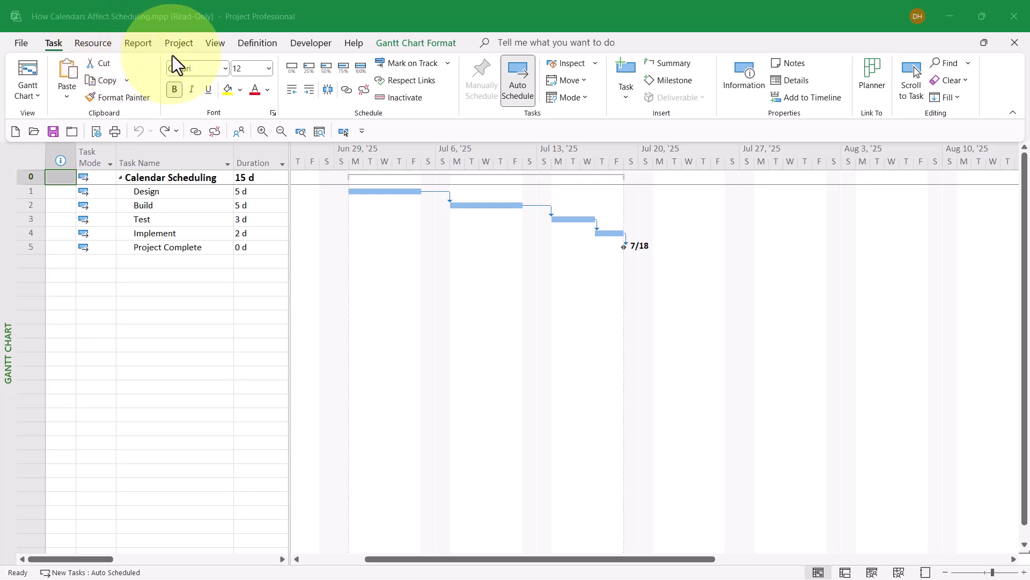
Step: Bring up the project definition commands on the ribbon above the Gantt chart
left_click(260, 46)
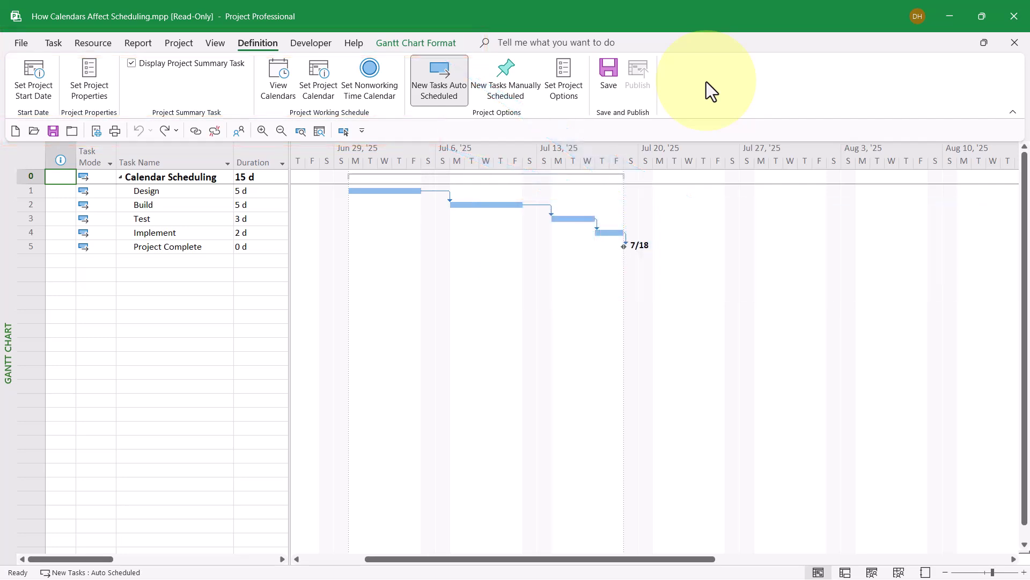
left_click(269, 75)
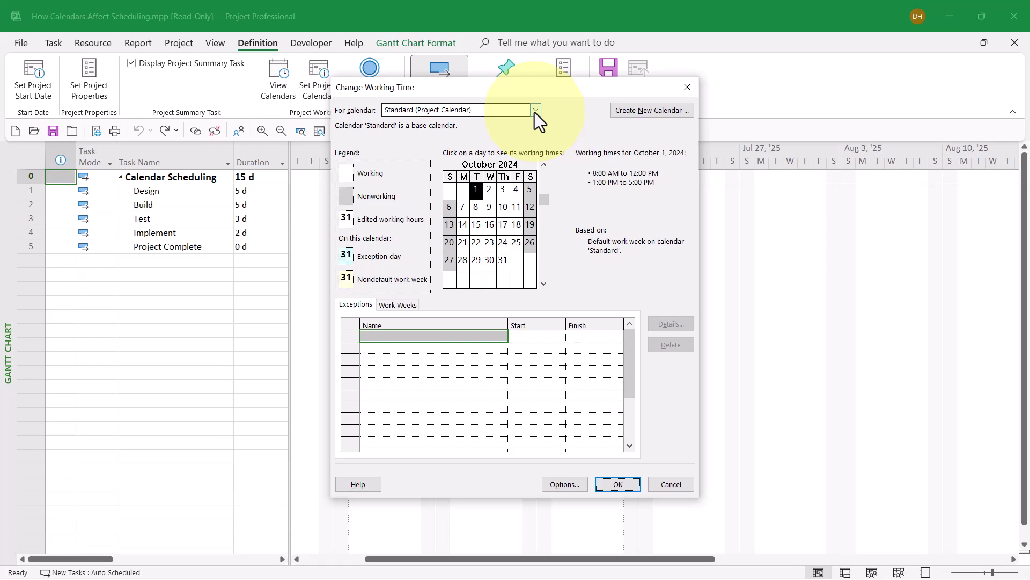
left_click(385, 107)
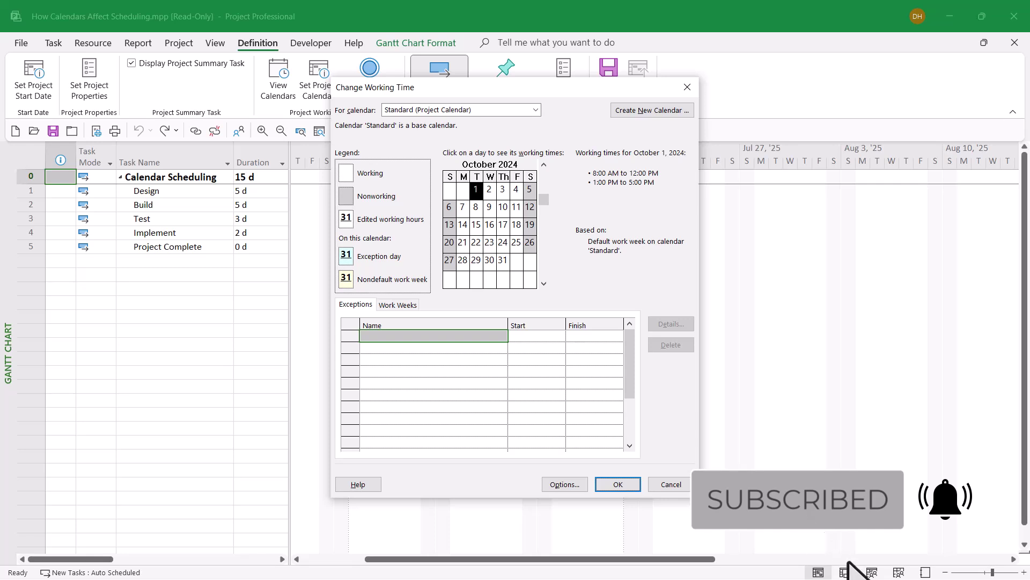
left_click(536, 109)
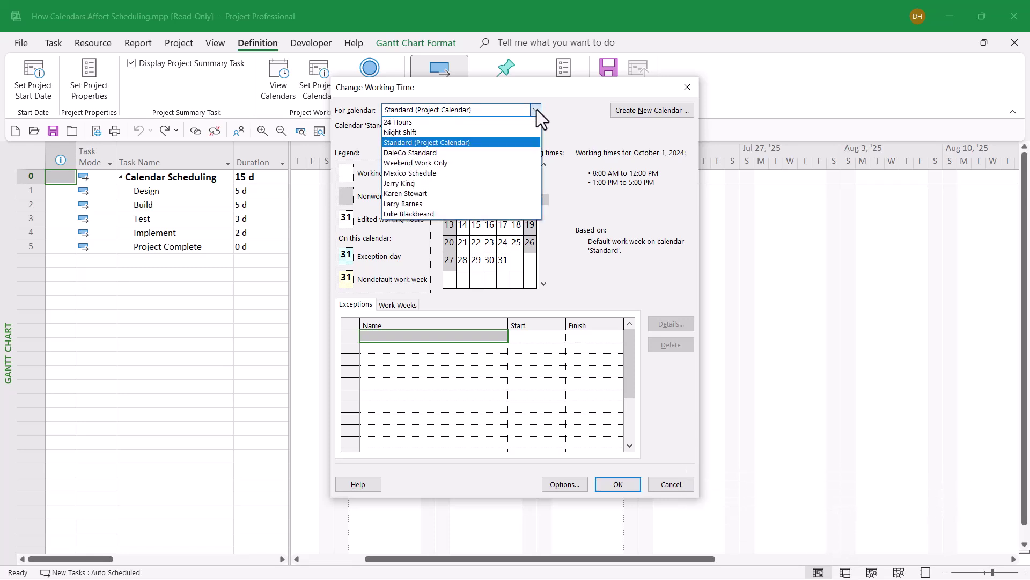
left_click(437, 153)
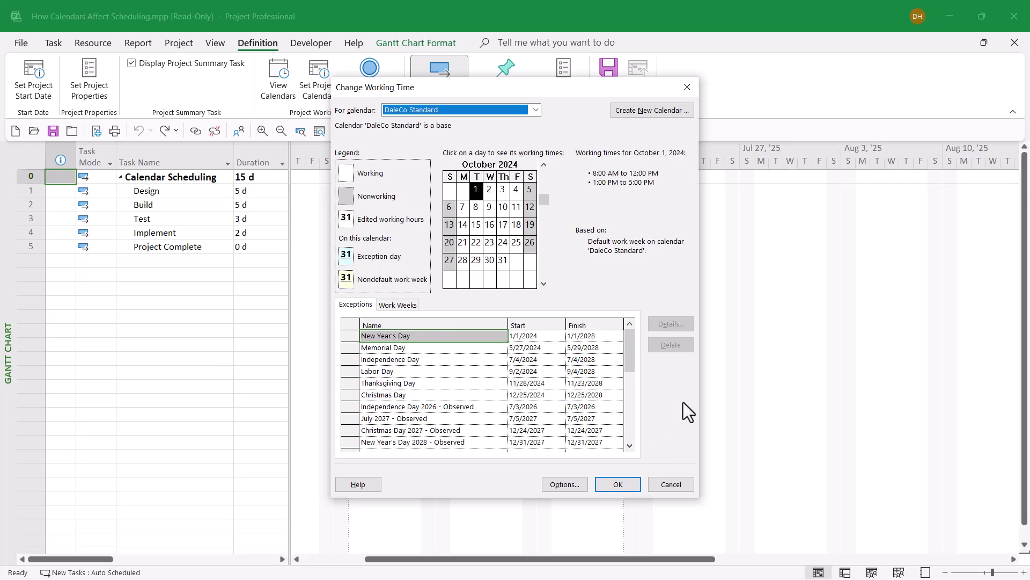
left_click(676, 483)
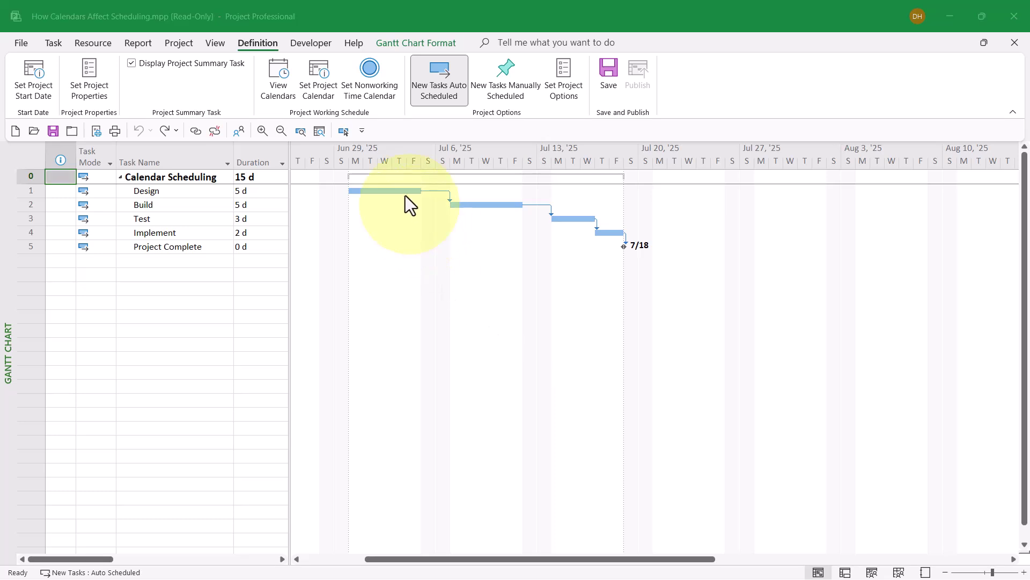
Step: Set the project calendar to DaleCo Standard, moving the finish date to 7/21
left_click(317, 69)
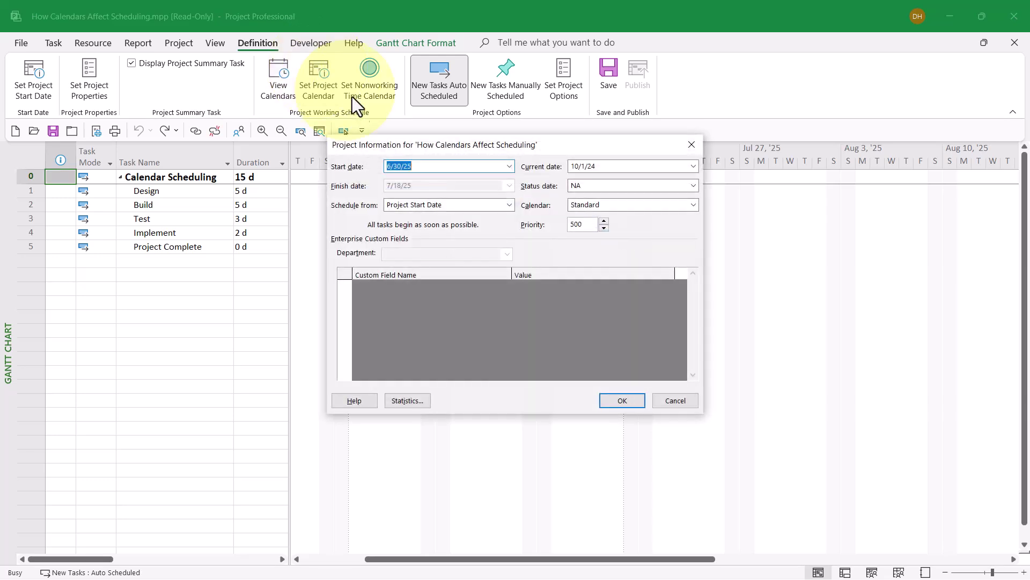
left_click(693, 206)
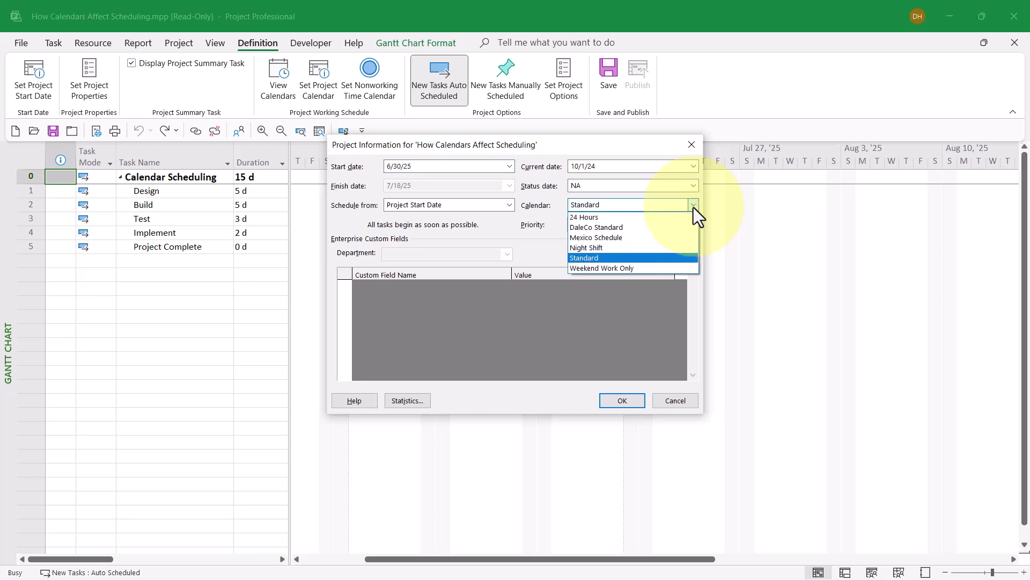
left_click(631, 230)
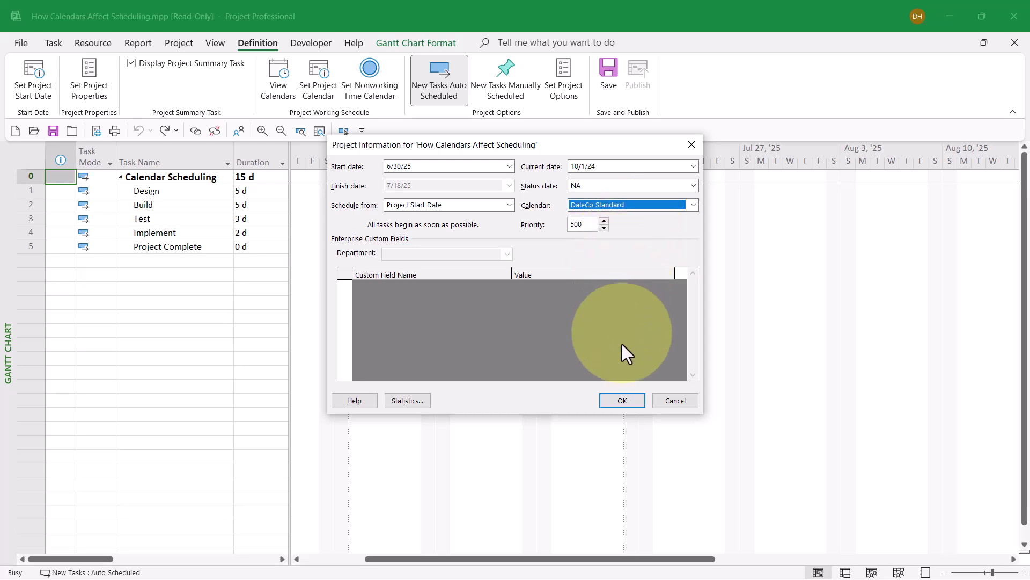
left_click(622, 400)
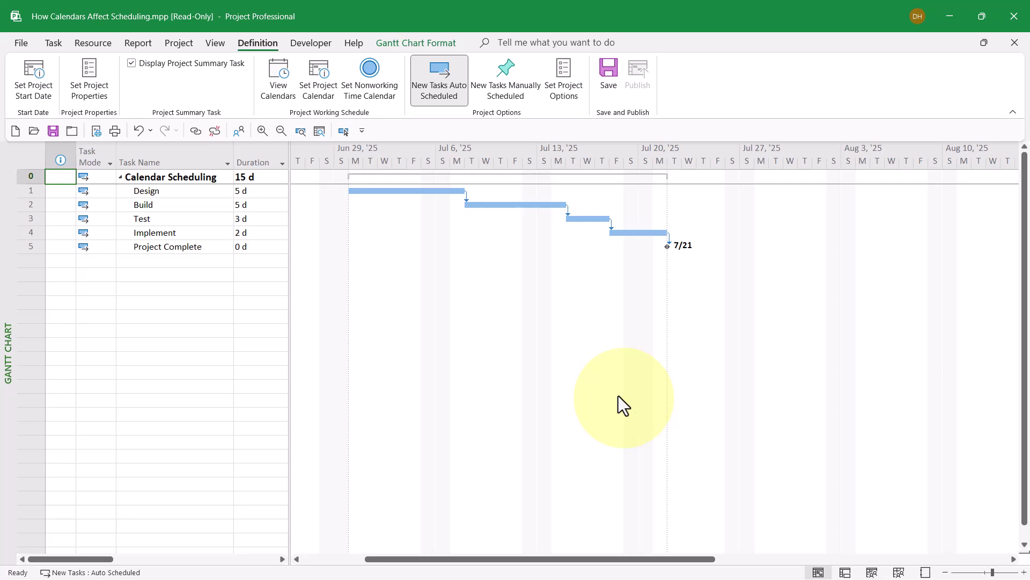
Step: Shade the Gantt chart's nonworking time using the DaleCo Standard project calendar
left_click(369, 66)
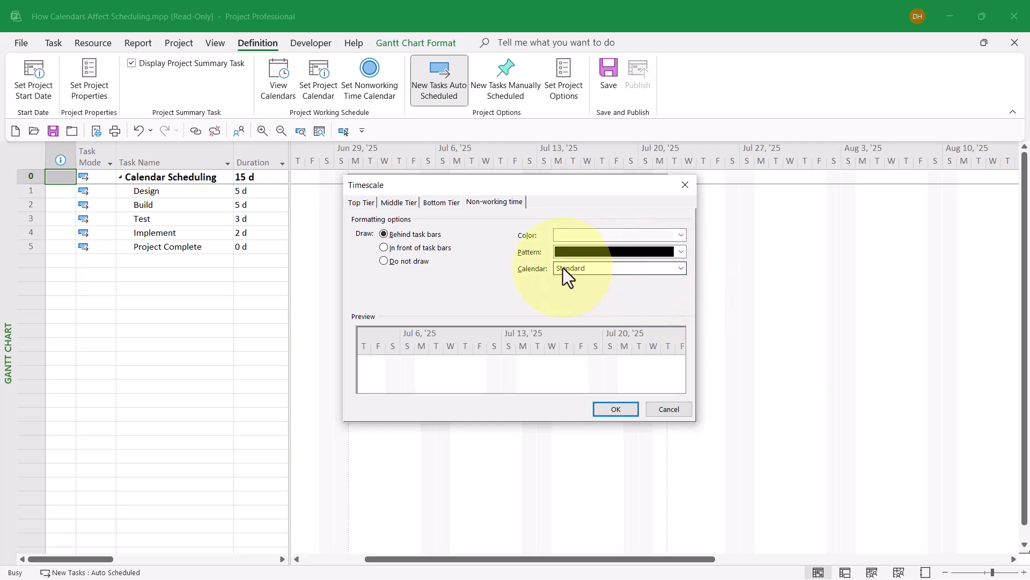
left_click(682, 270)
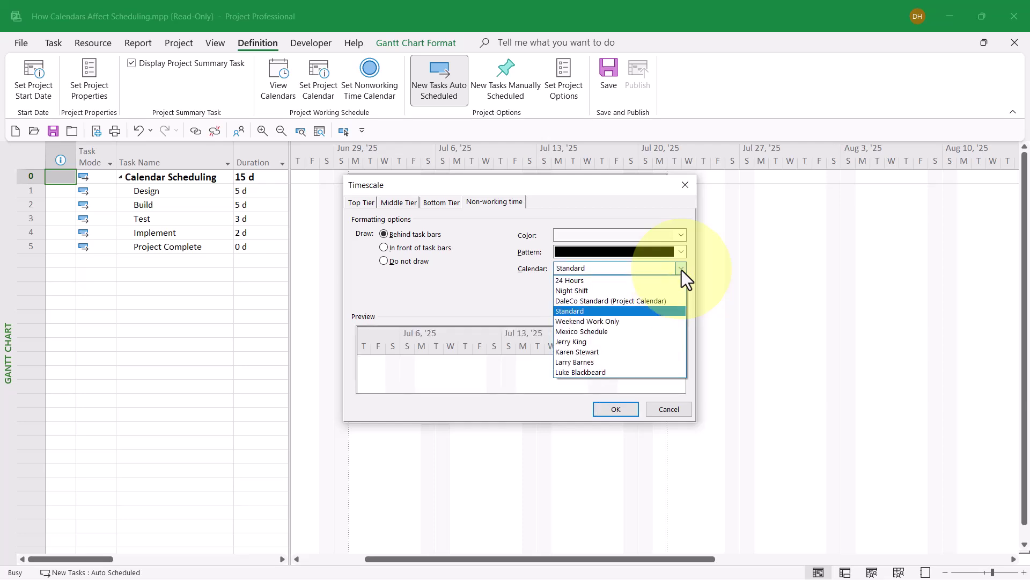
left_click(679, 301)
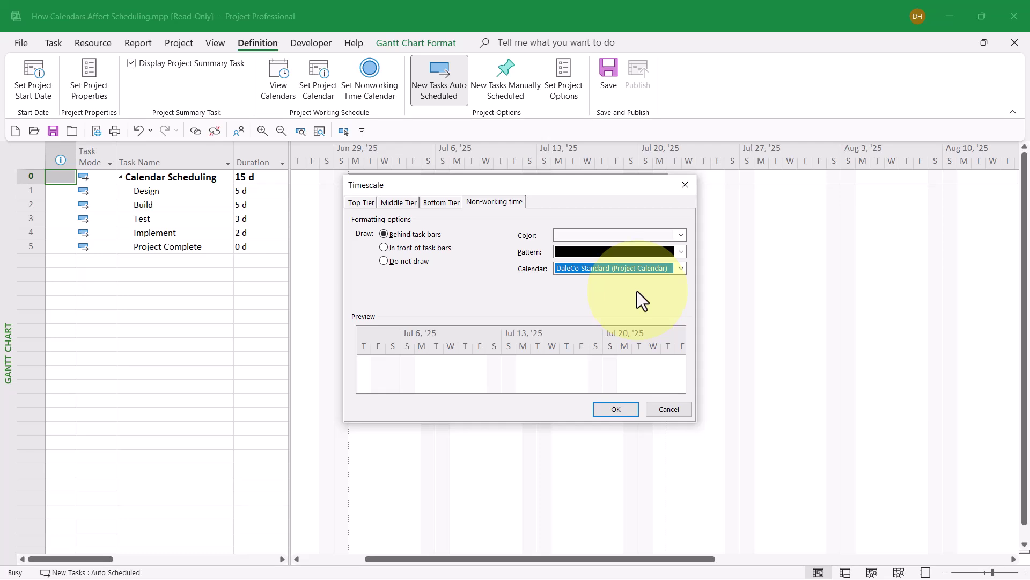
left_click(623, 411)
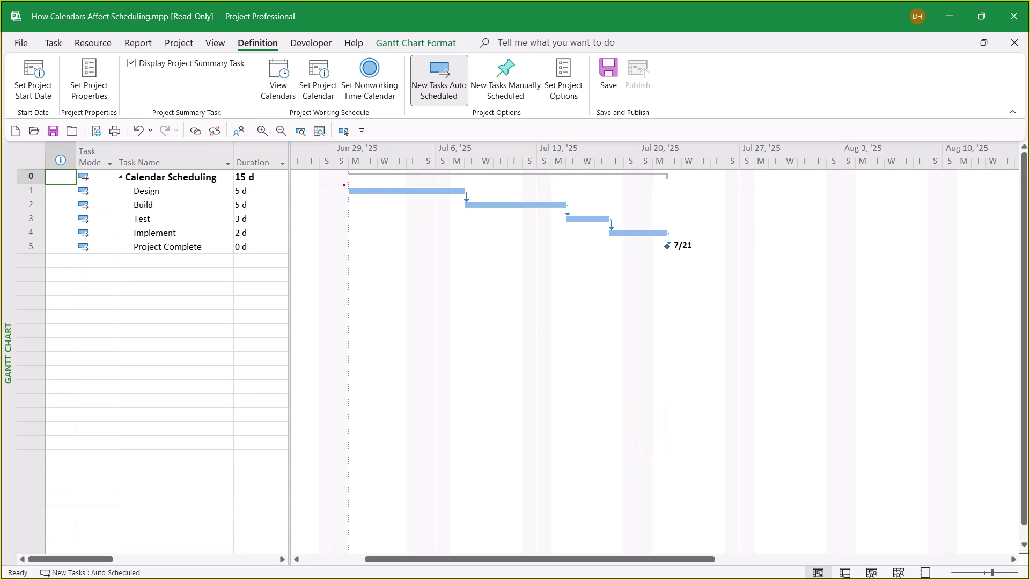
mouse_move(332, 175)
left_mouse_down()
mouse_move(335, 203)
mouse_move(376, 221)
mouse_move(483, 221)
left_mouse_up()
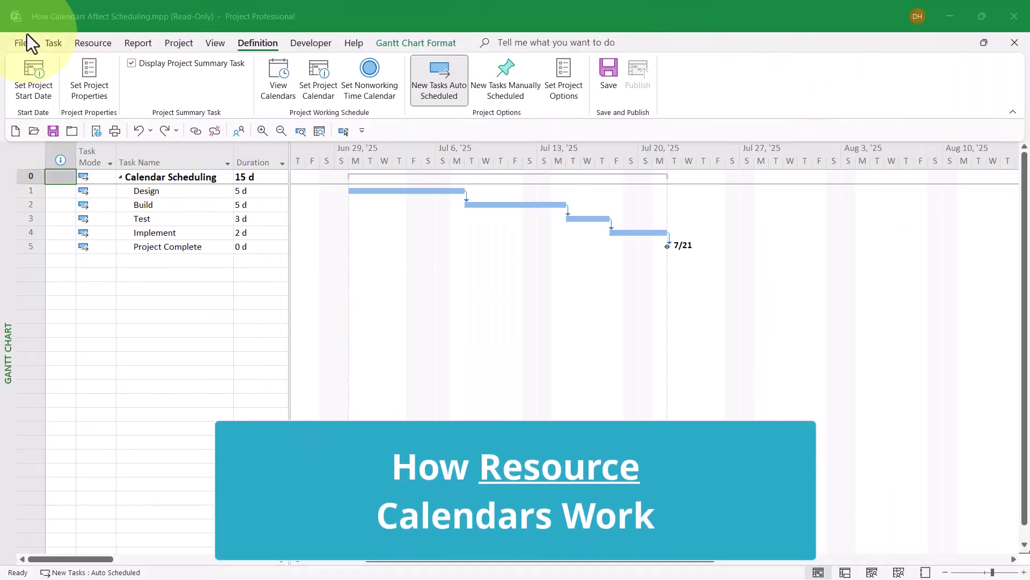
Step: Switch to the Resource Sheet and select the first resource in the list
left_click(220, 43)
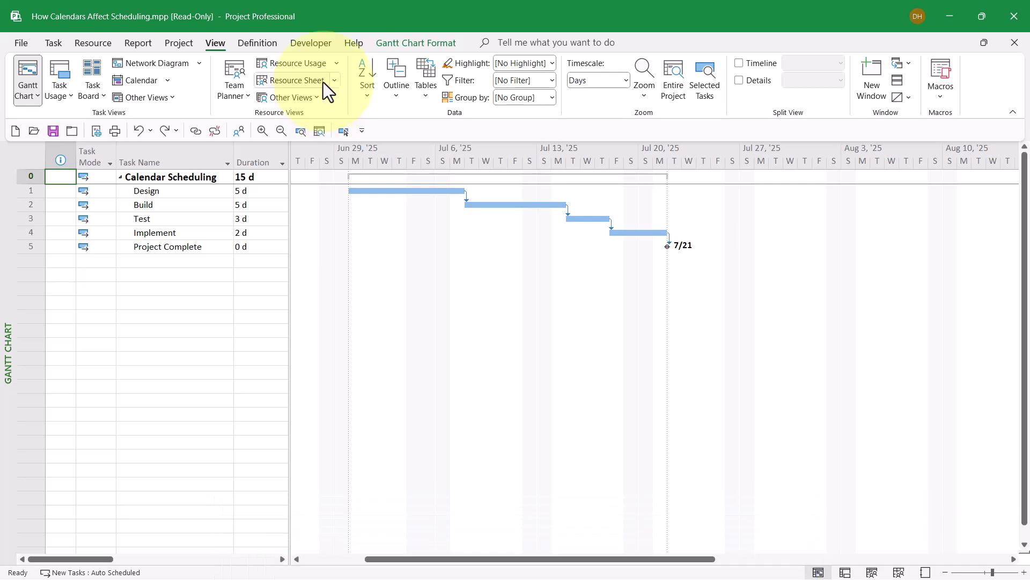
left_click(323, 82)
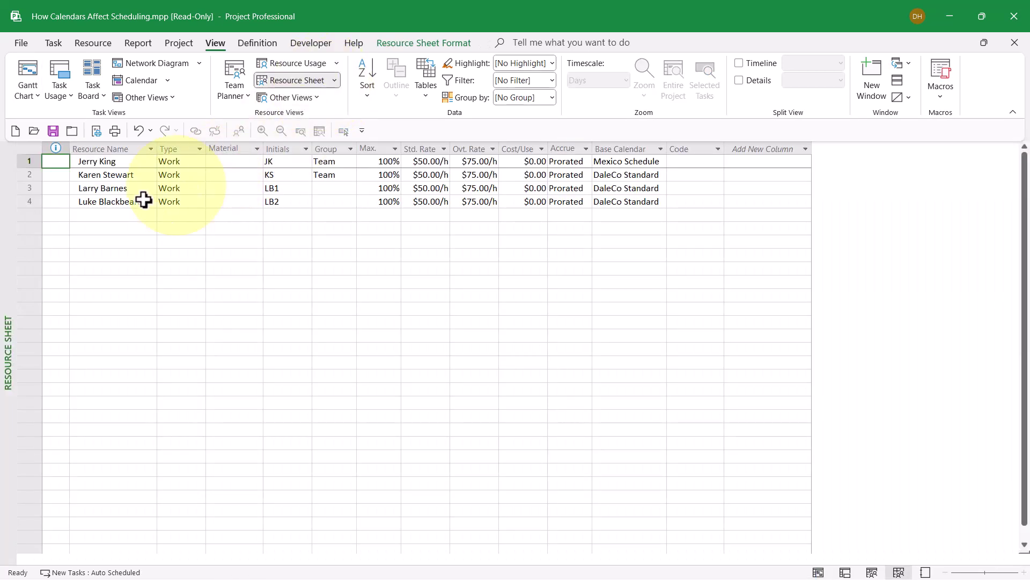
left_click(120, 158)
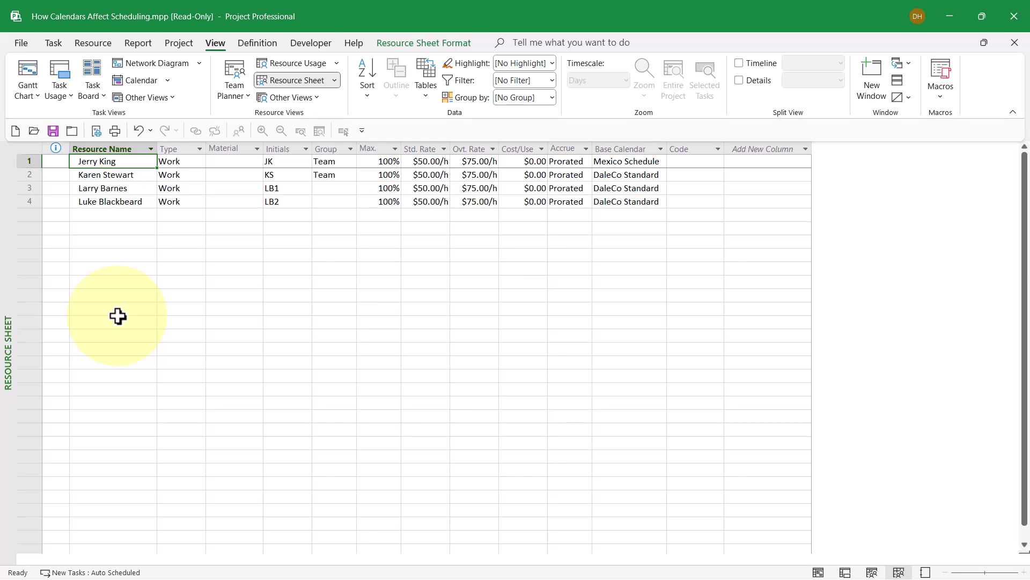
double_click(123, 160)
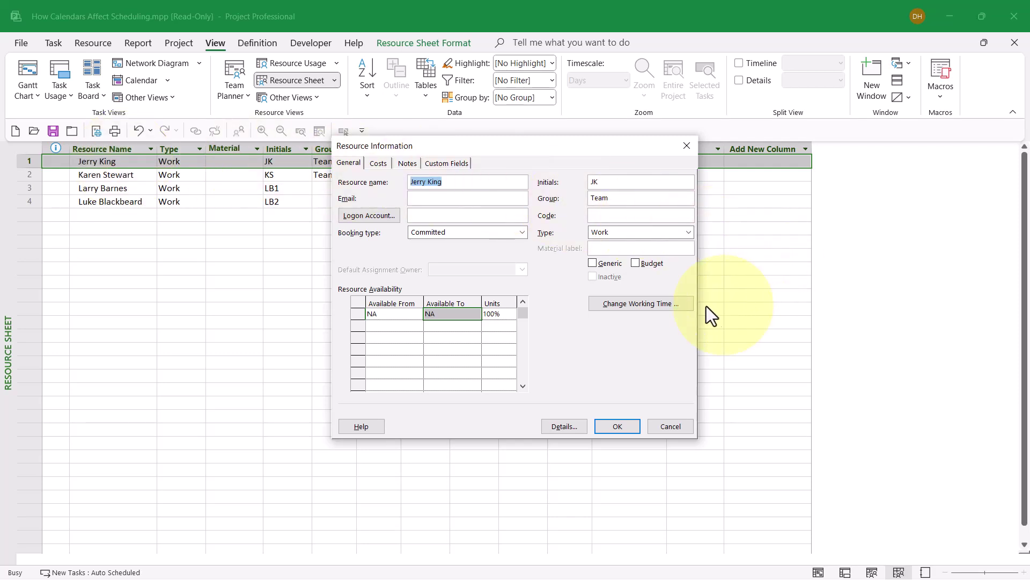
left_click(645, 301)
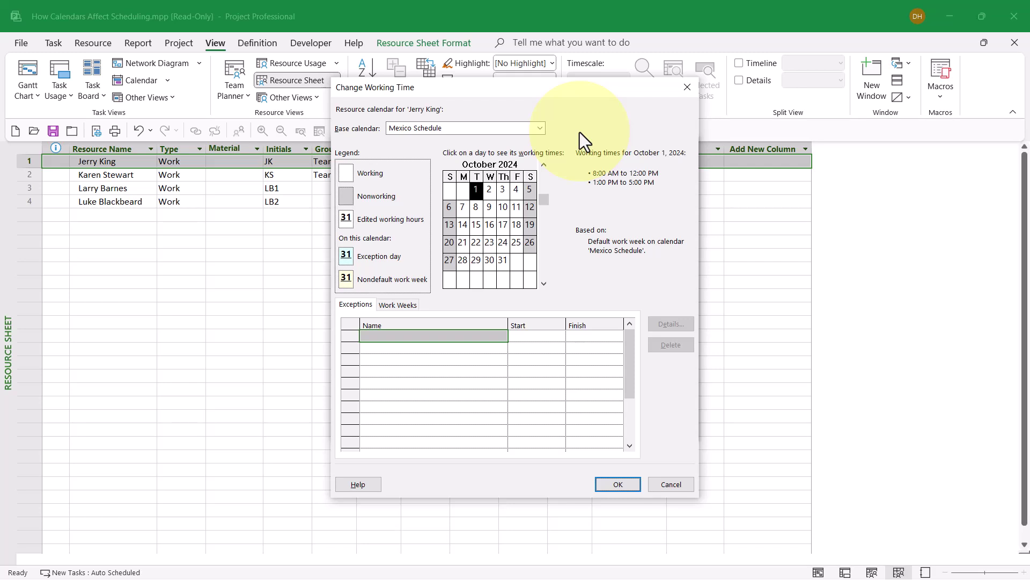
scroll(543, 260, "down", 7)
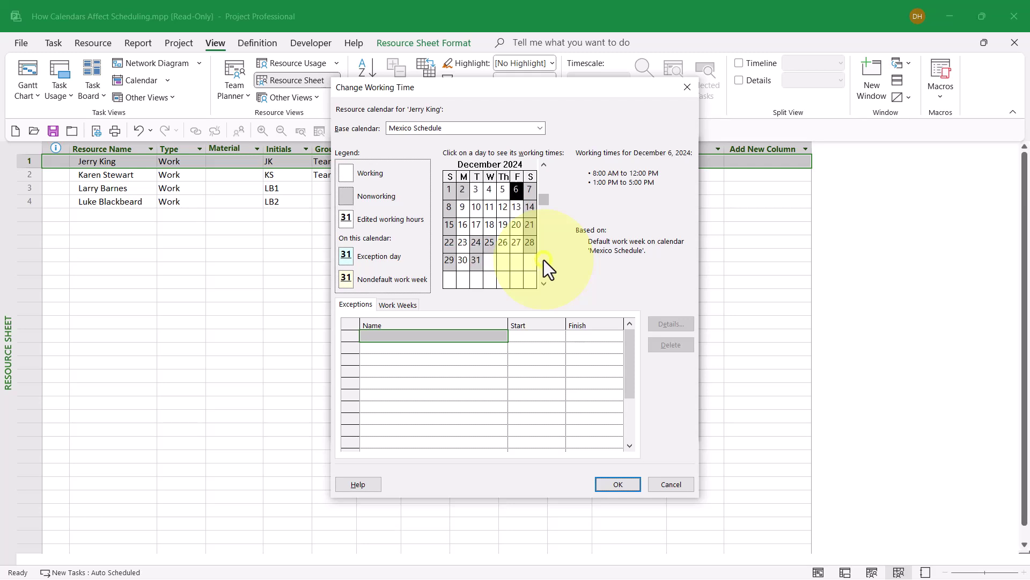
scroll(543, 259, "down", 2)
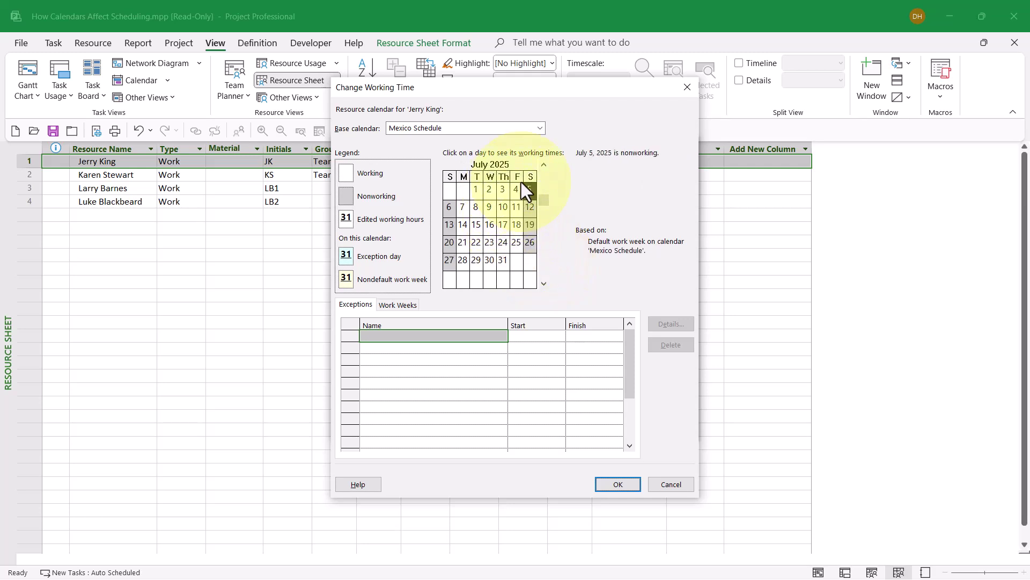
left_click(515, 195)
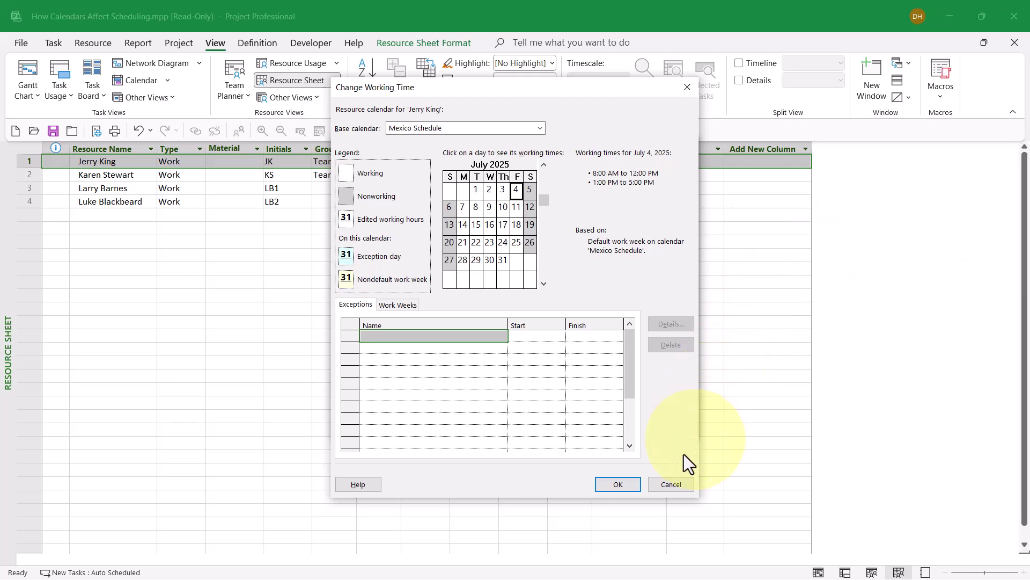
left_click(663, 483)
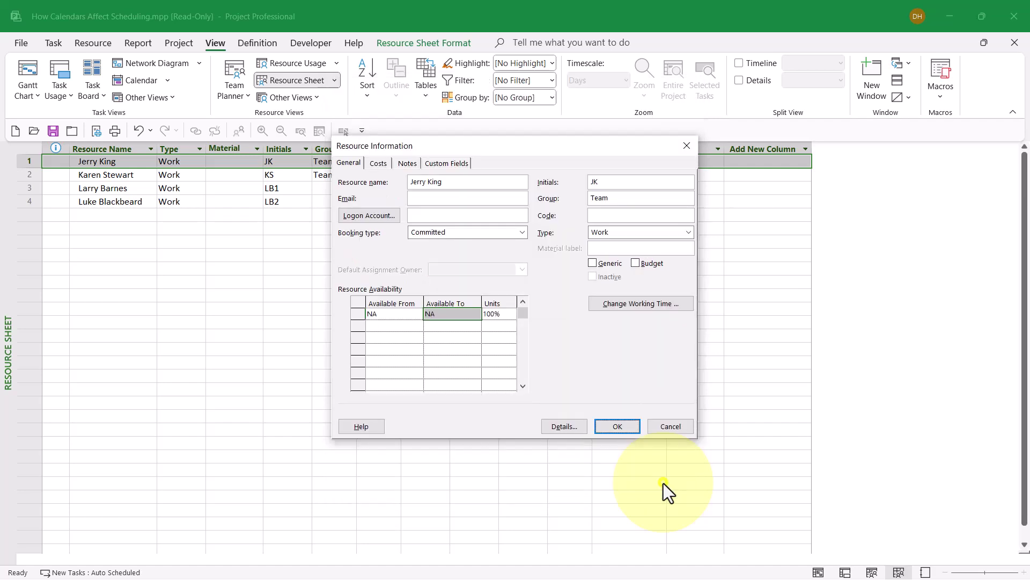
left_click(670, 426)
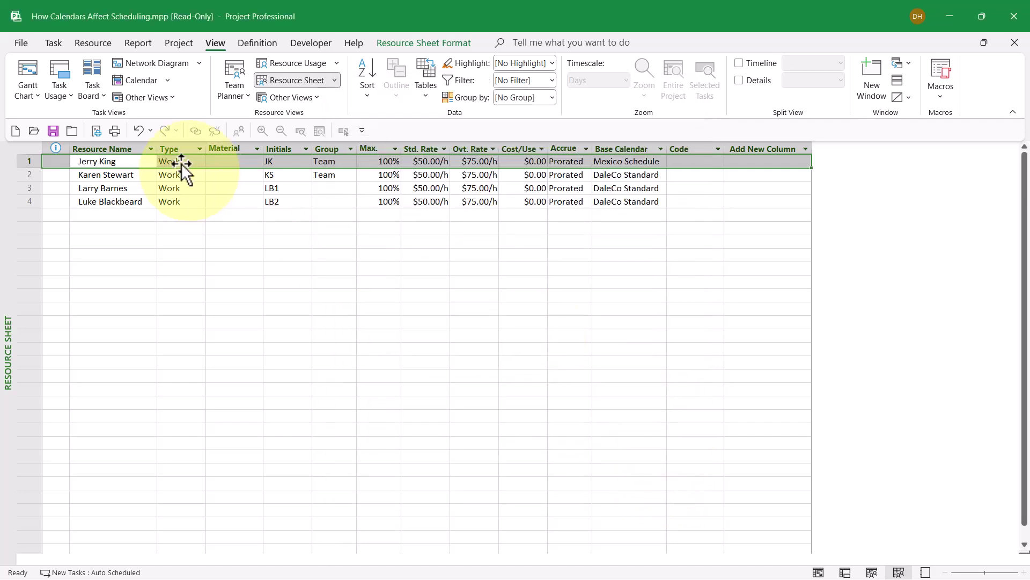
Step: Return to the Gantt Chart and split the window to show the task form beneath it
left_click(24, 63)
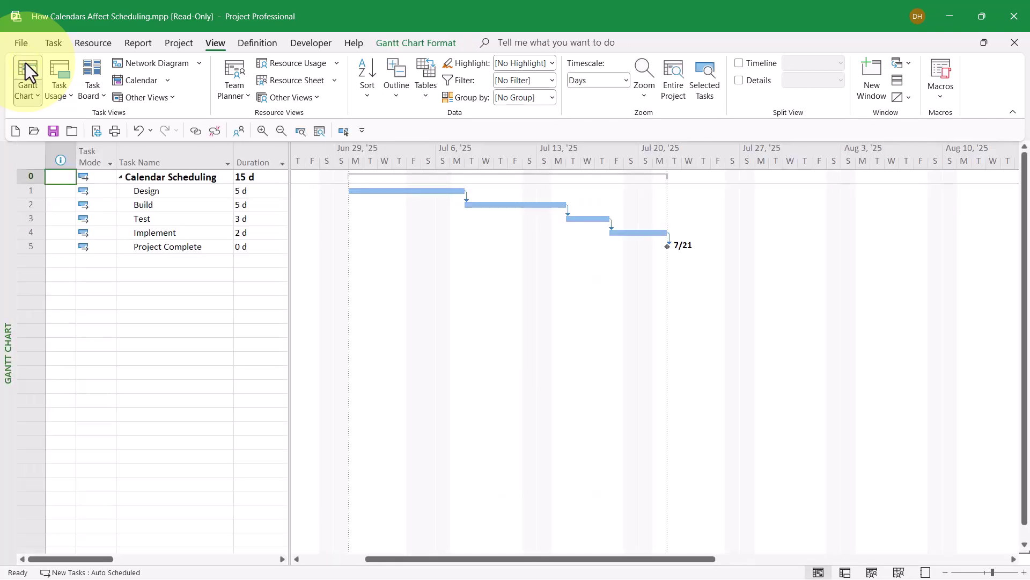
right_click(379, 274)
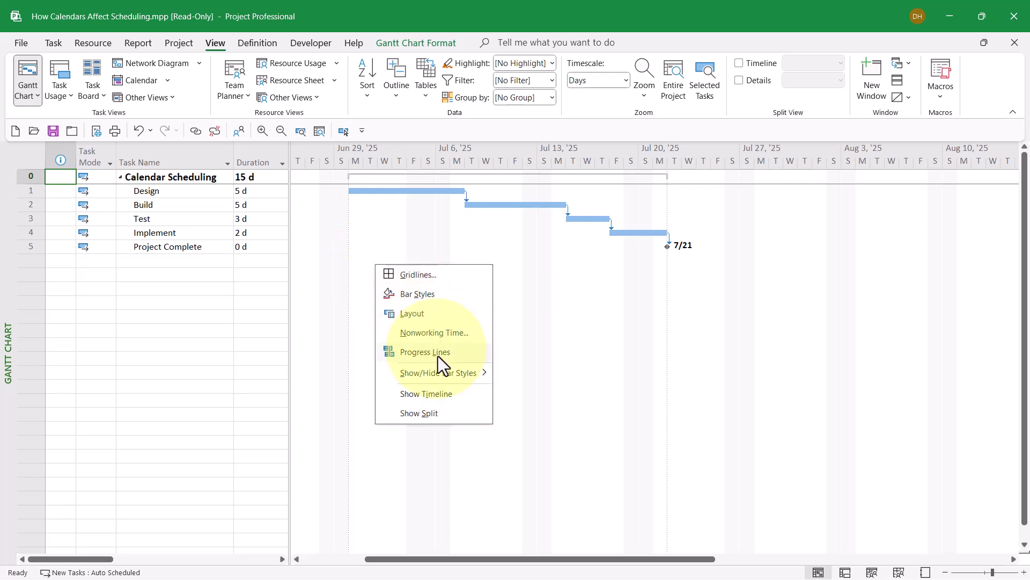
left_click(436, 414)
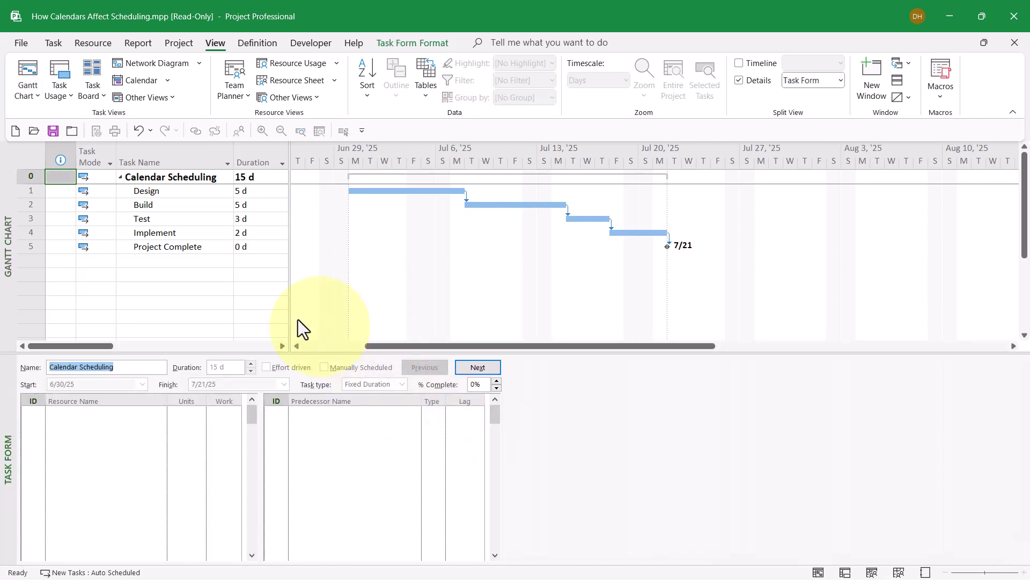
Step: Assign the first listed resource to Design at 100% units, giving 40h of work
left_click(191, 190)
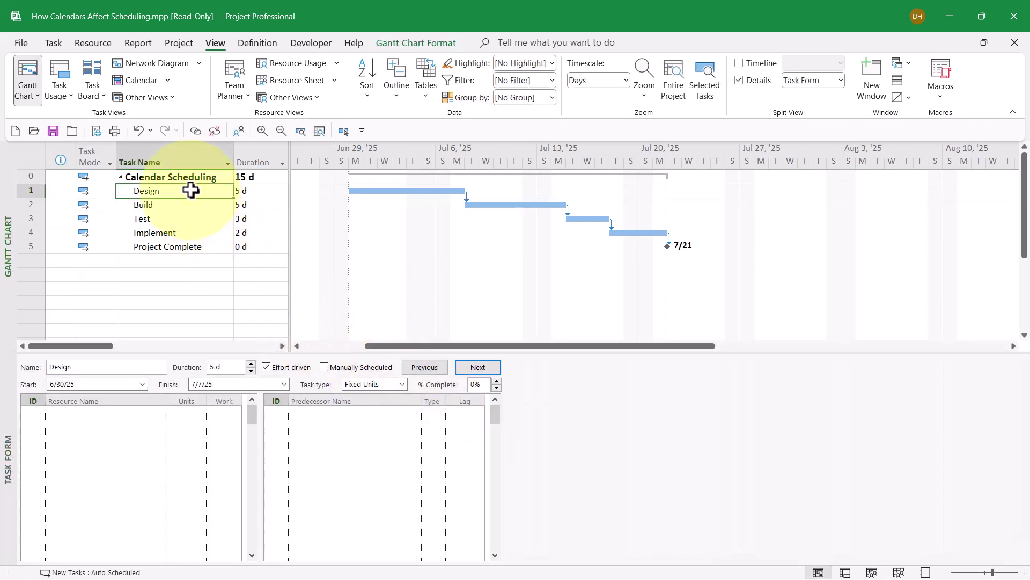
left_click(136, 411)
left_click(157, 414)
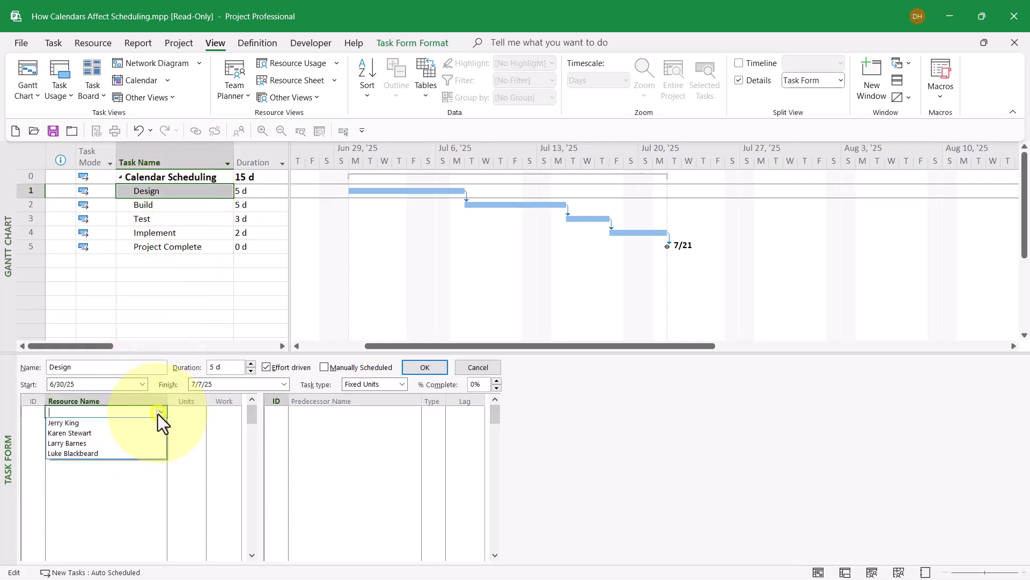
left_click(134, 423)
left_click(191, 410)
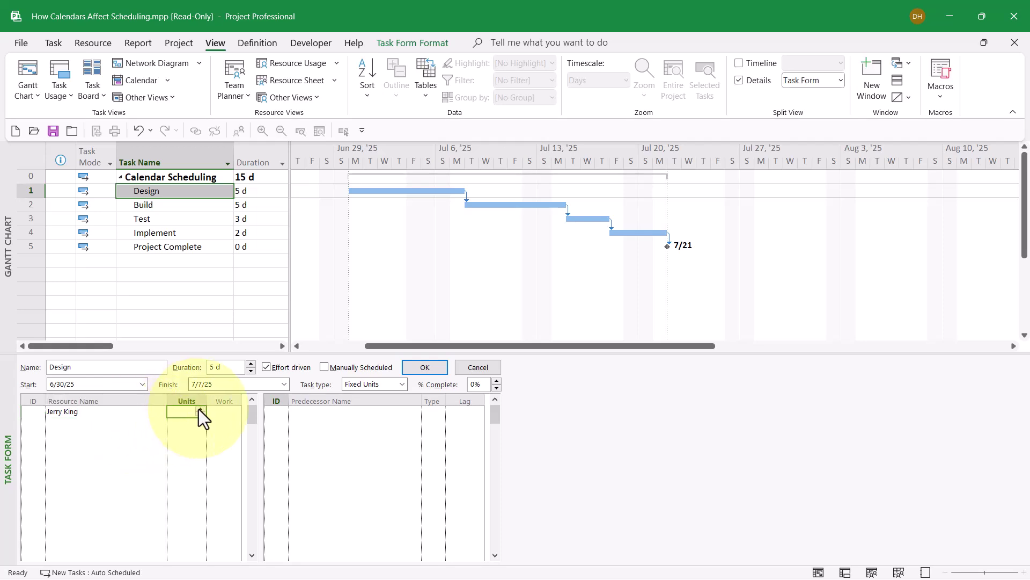
left_click(199, 409)
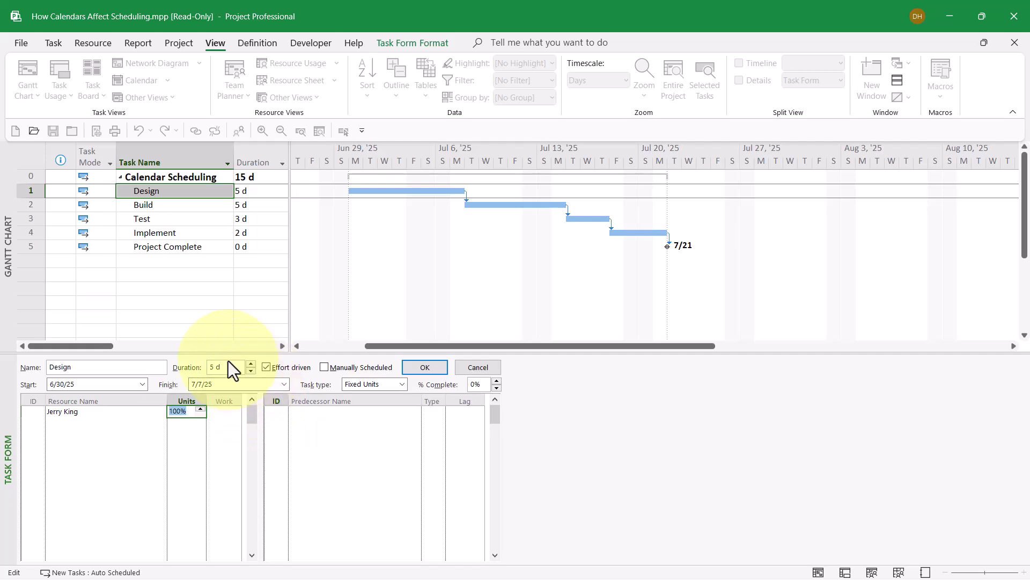
left_click(439, 371)
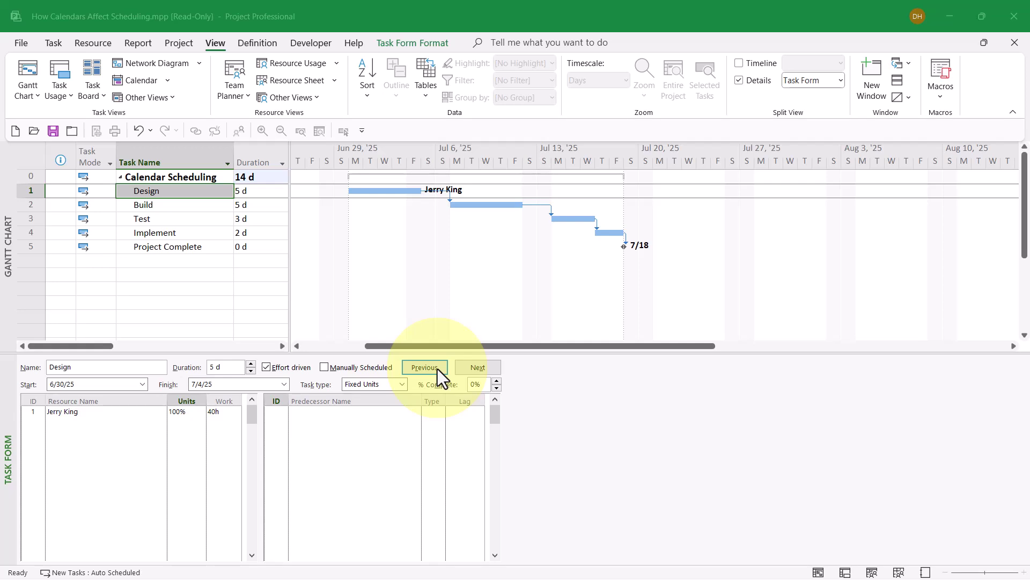
Step: Assign the second listed resource to Build at 100% units, giving 40h of work
left_click(496, 370)
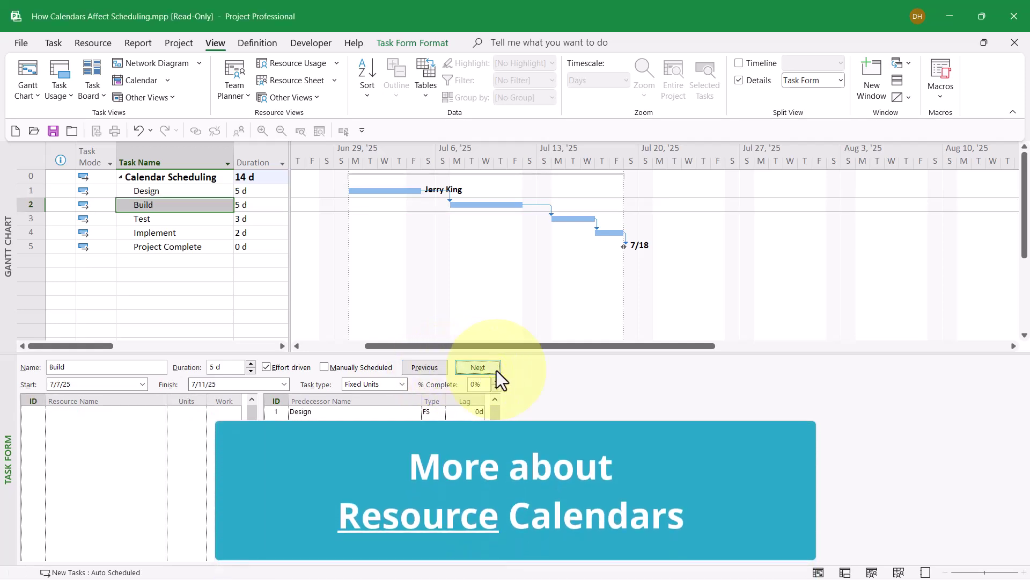
left_click(150, 413)
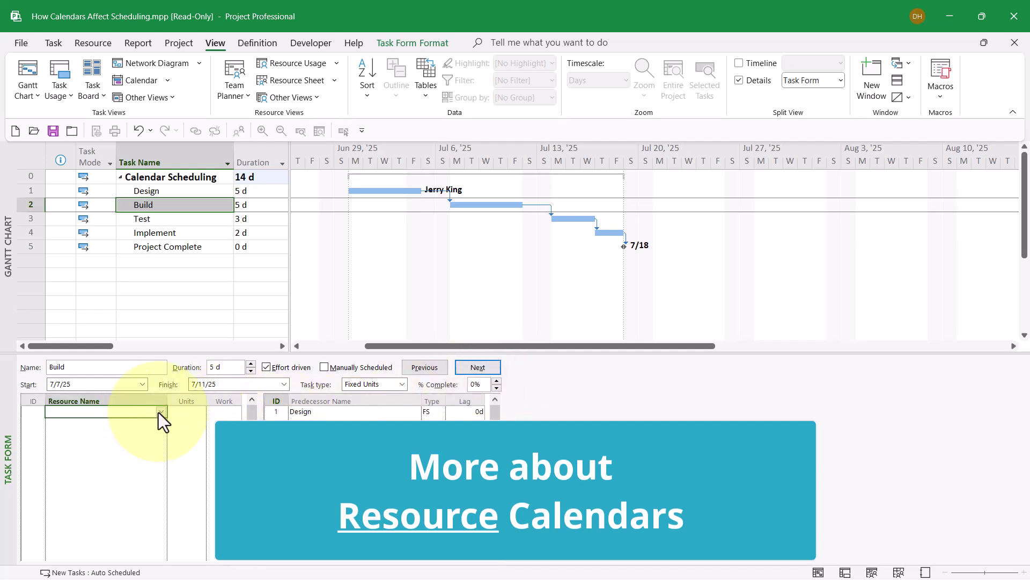
left_click(160, 412)
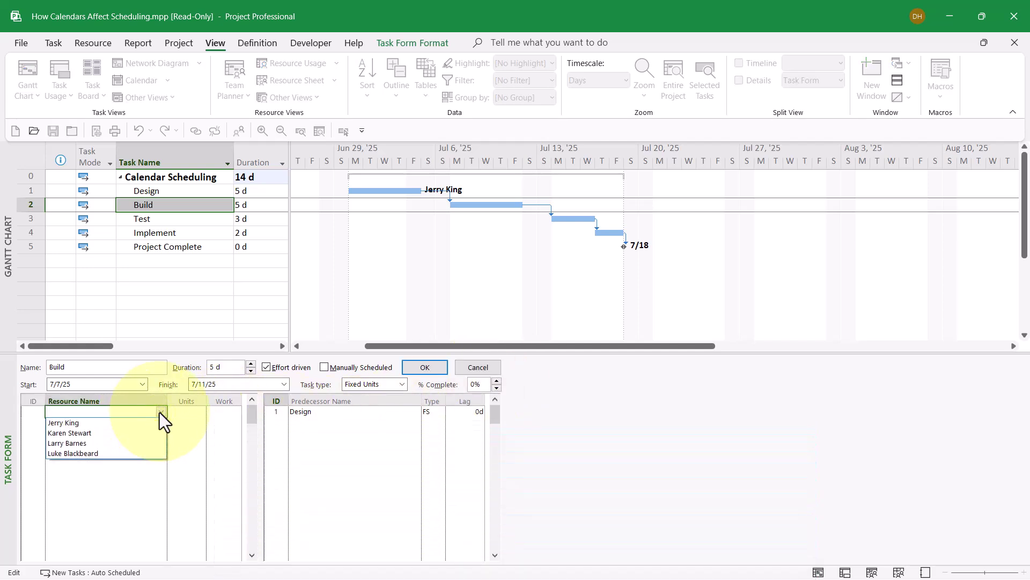
left_click(140, 432)
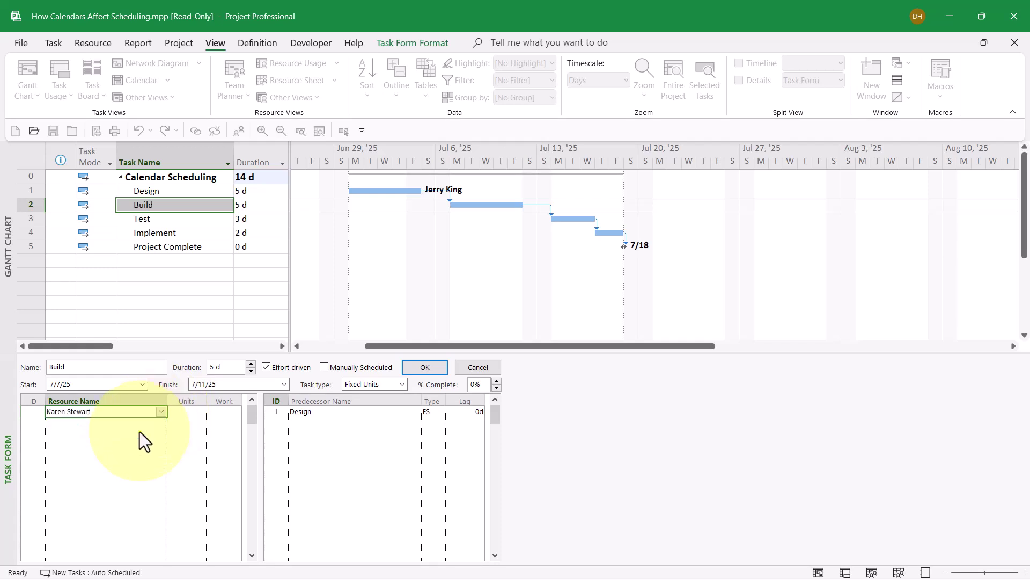
left_click(190, 416)
left_click(201, 409)
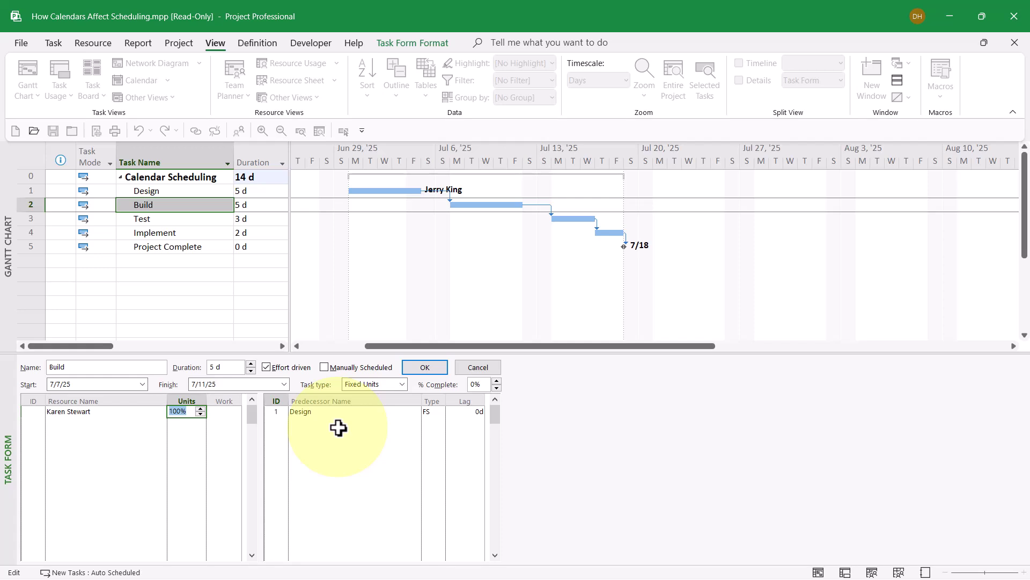
left_click(423, 366)
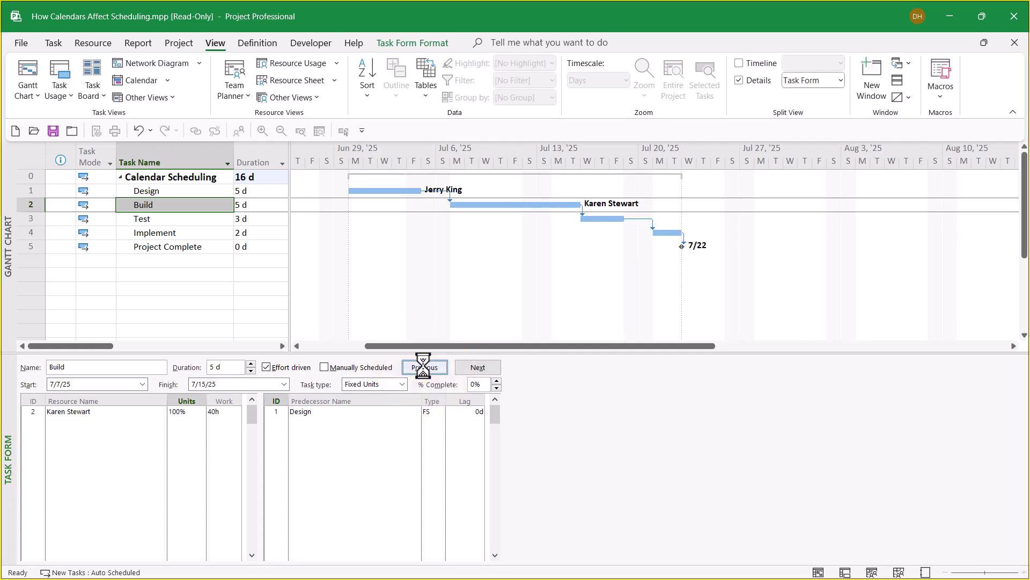
mouse_move(430, 195)
left_mouse_down()
mouse_move(457, 224)
mouse_move(596, 225)
left_mouse_up()
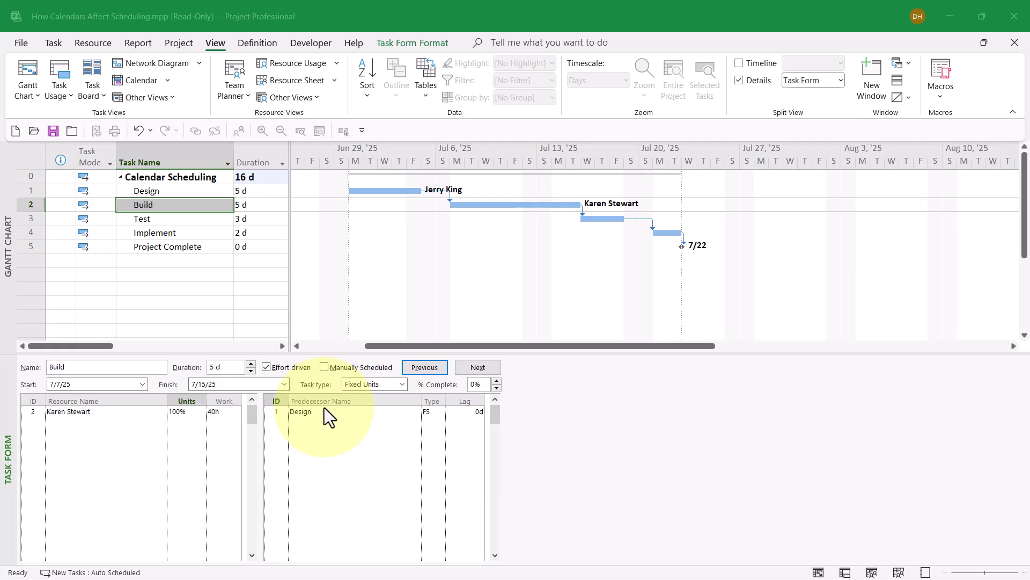
double_click(102, 410)
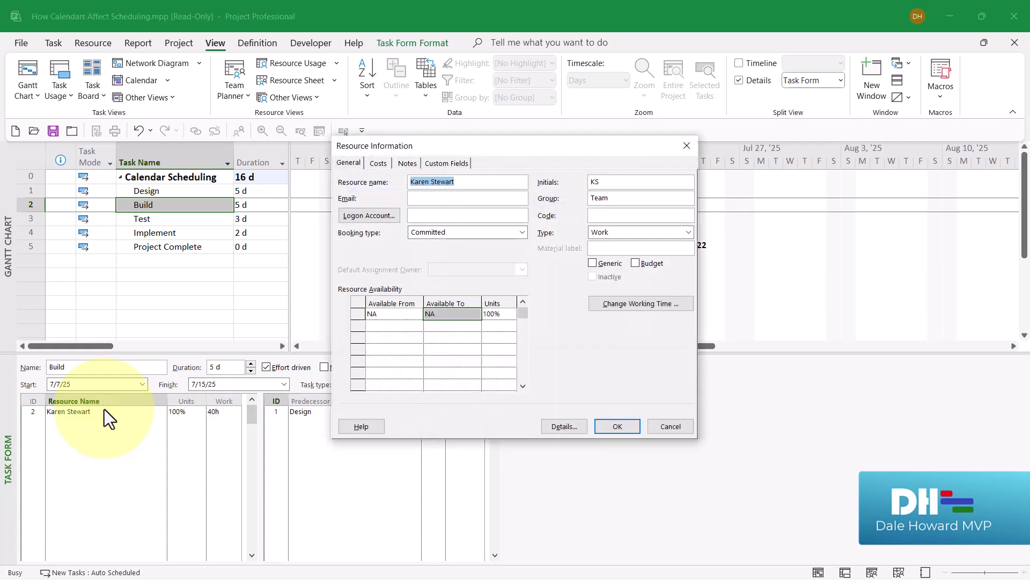
left_click(675, 303)
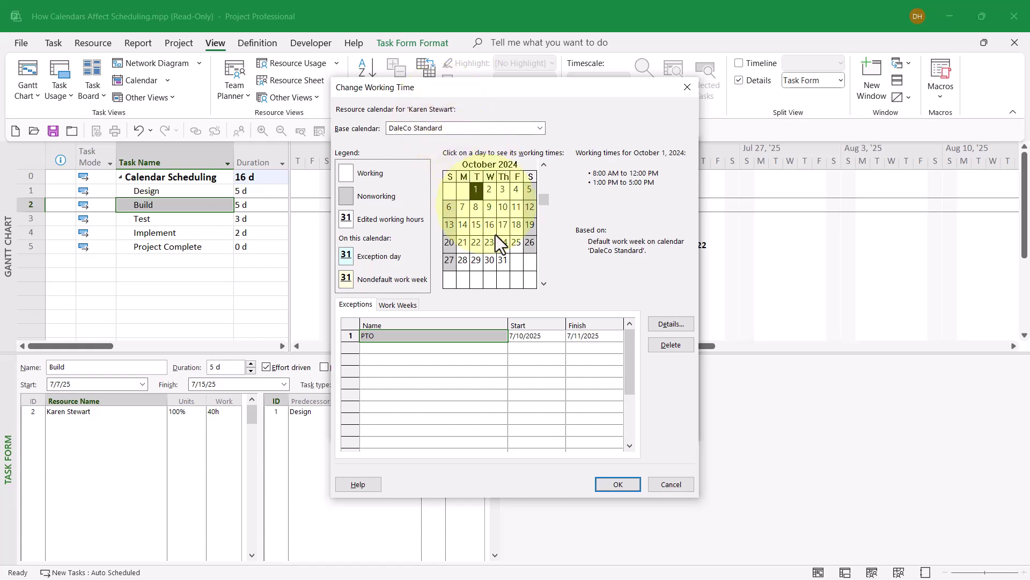
left_click(451, 335)
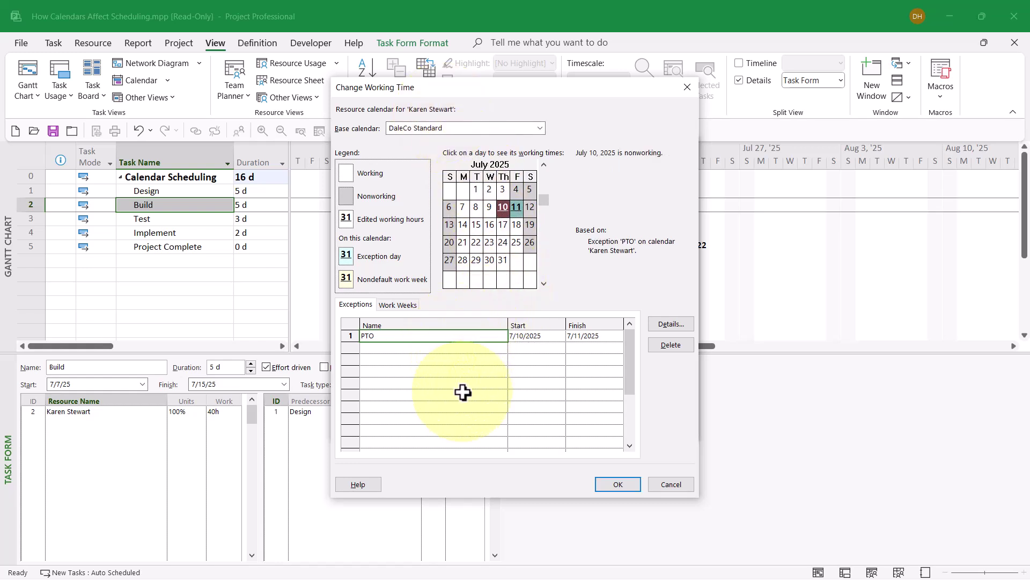
left_click(532, 337)
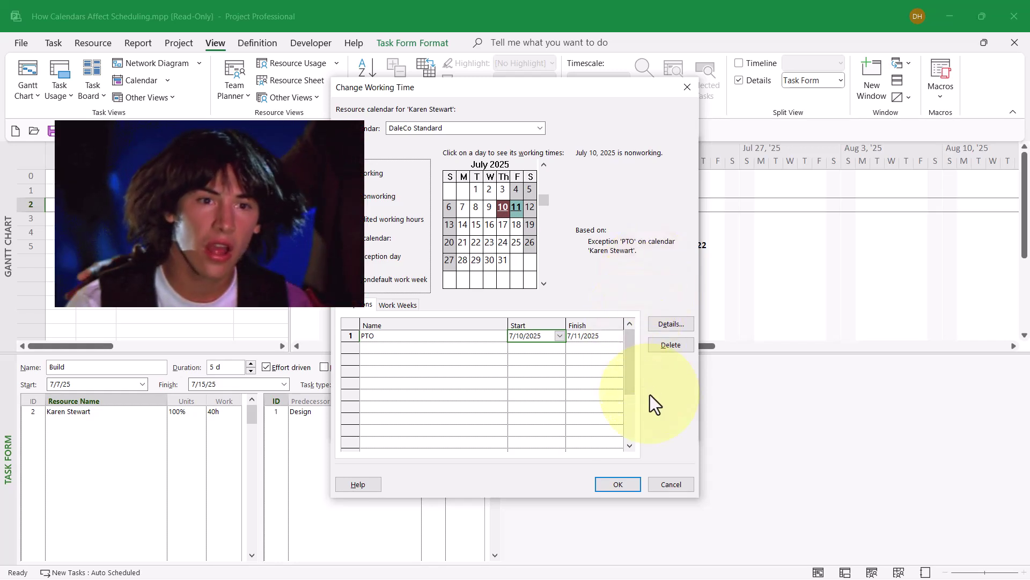
left_click(671, 484)
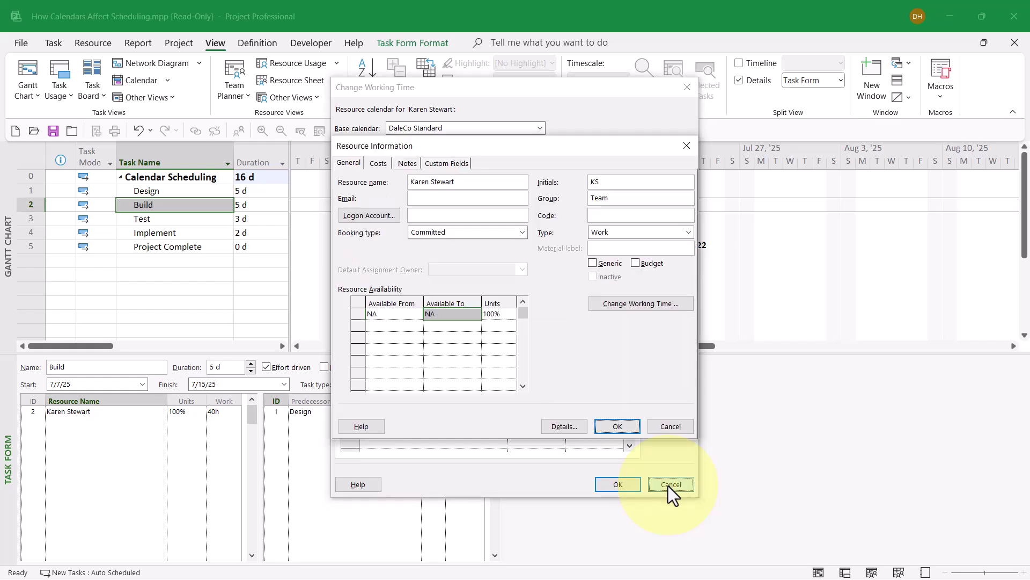
left_click(670, 426)
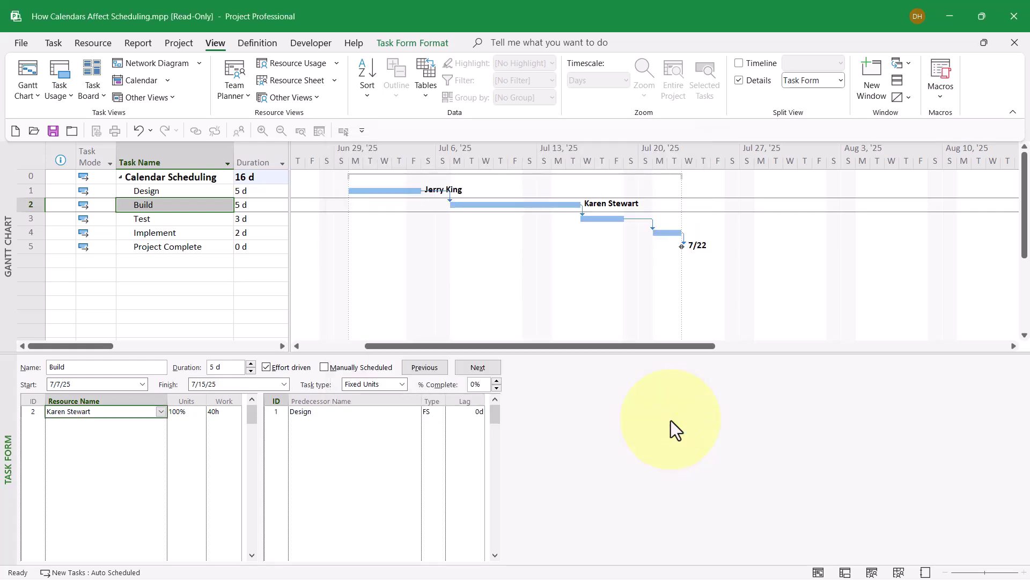
left_click(257, 204)
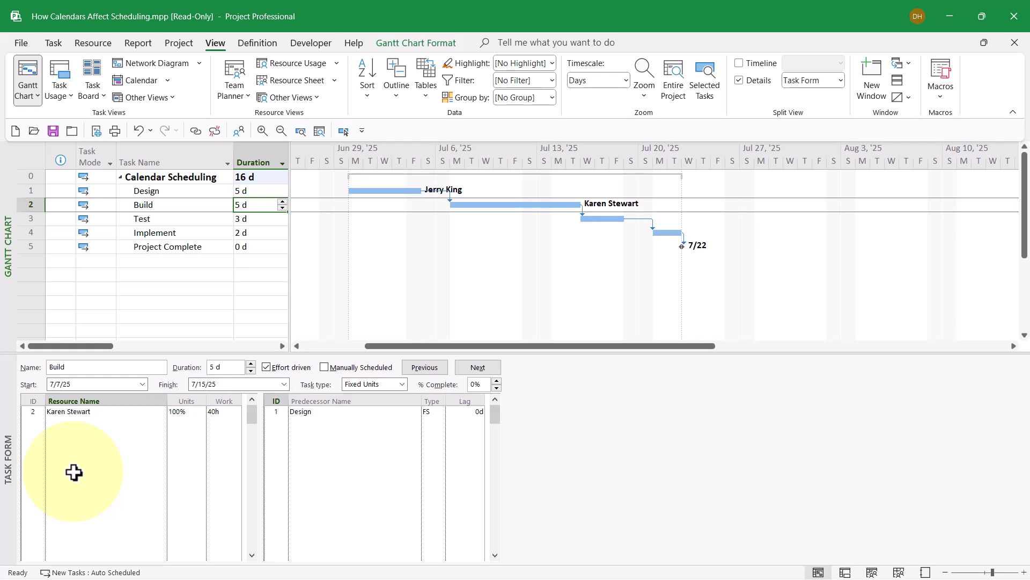
right_click(4, 430)
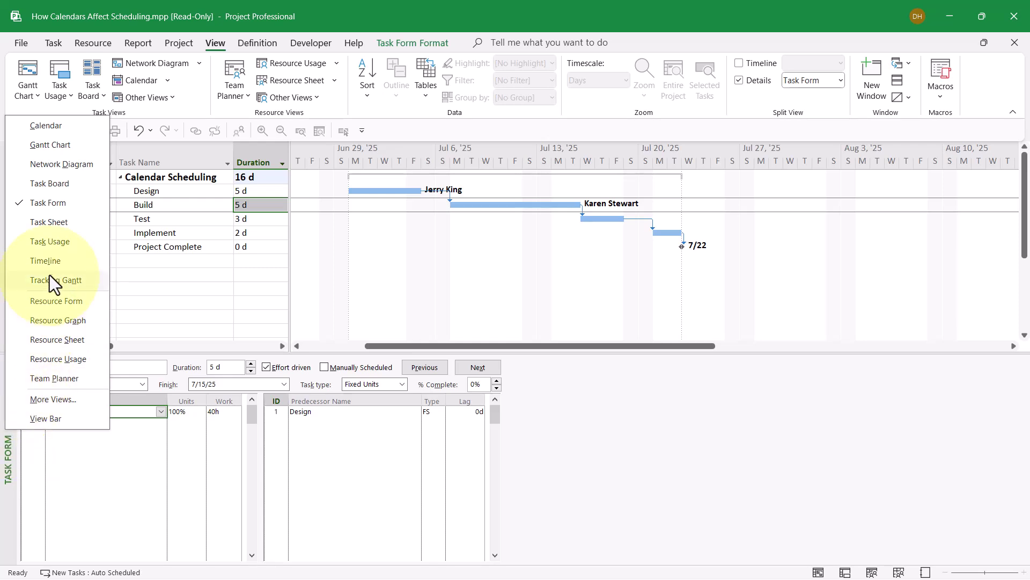
left_click(52, 246)
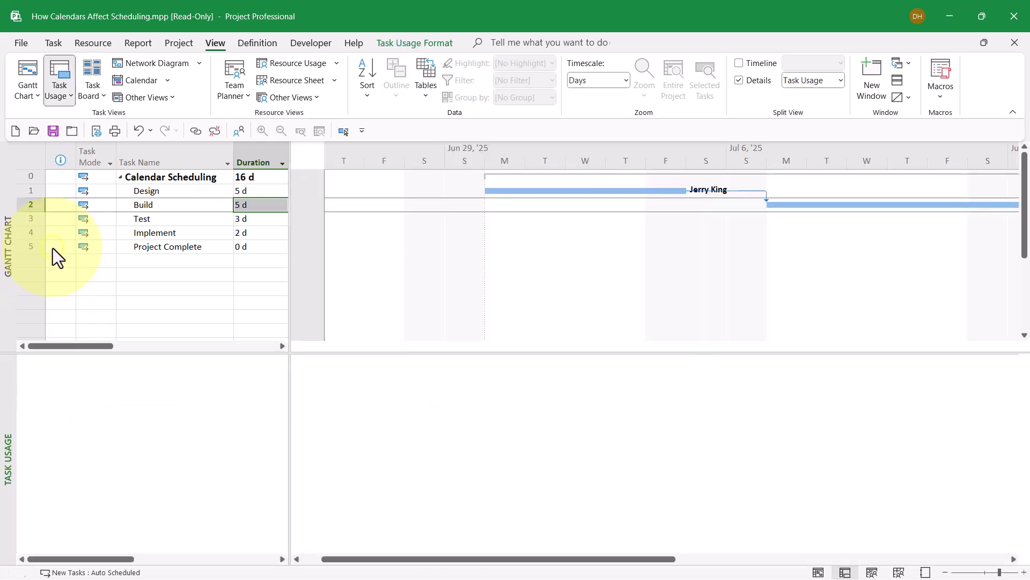
left_click(1013, 558)
left_click_drag(1014, 559, 1013, 558)
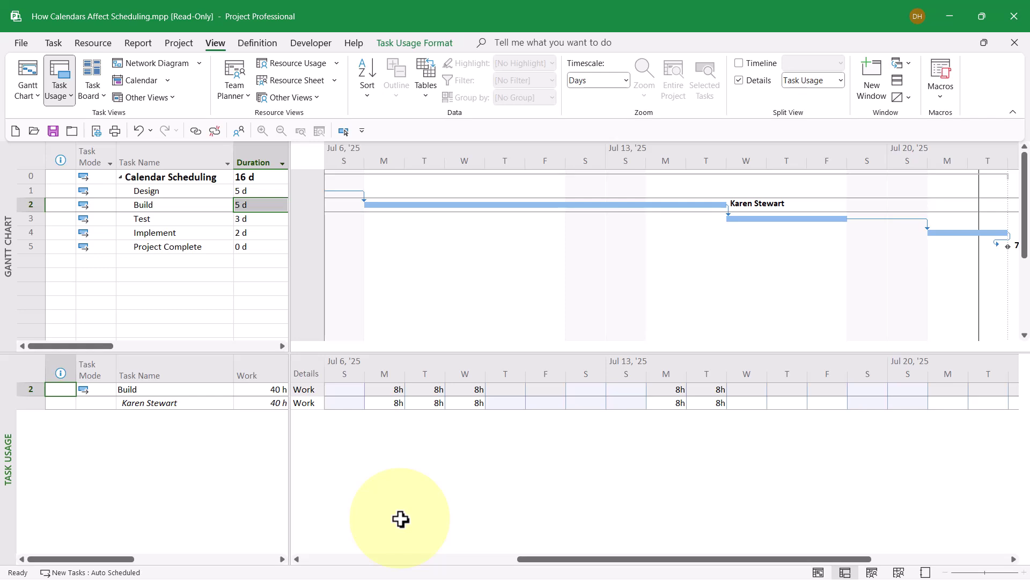
left_click(396, 405)
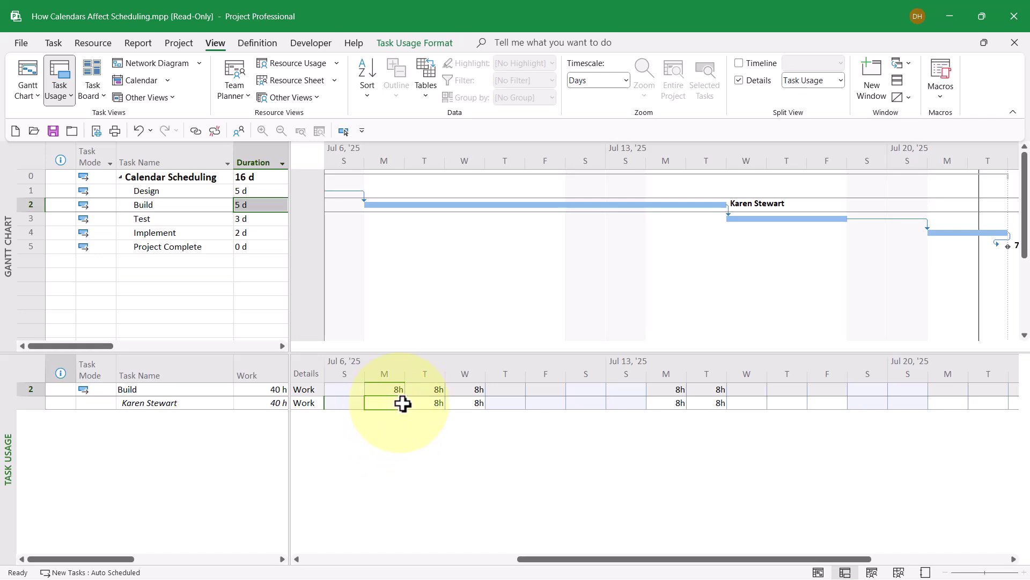
left_click(424, 403)
left_click(466, 404)
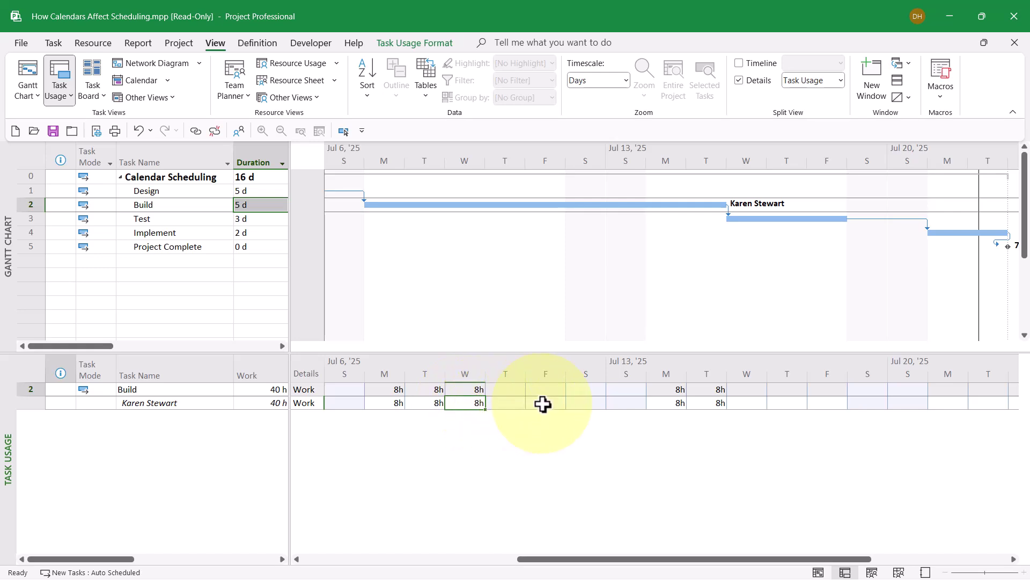
left_click(677, 402)
left_click(717, 403)
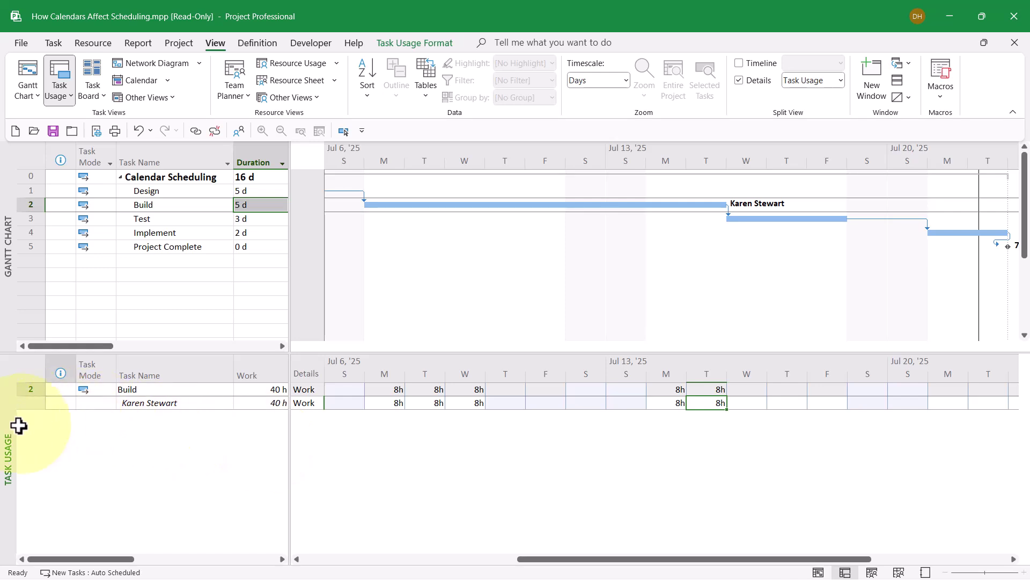
Step: Replace Task Usage with the Task Form in the lower pane and scroll the chart to Build
right_click(2, 420)
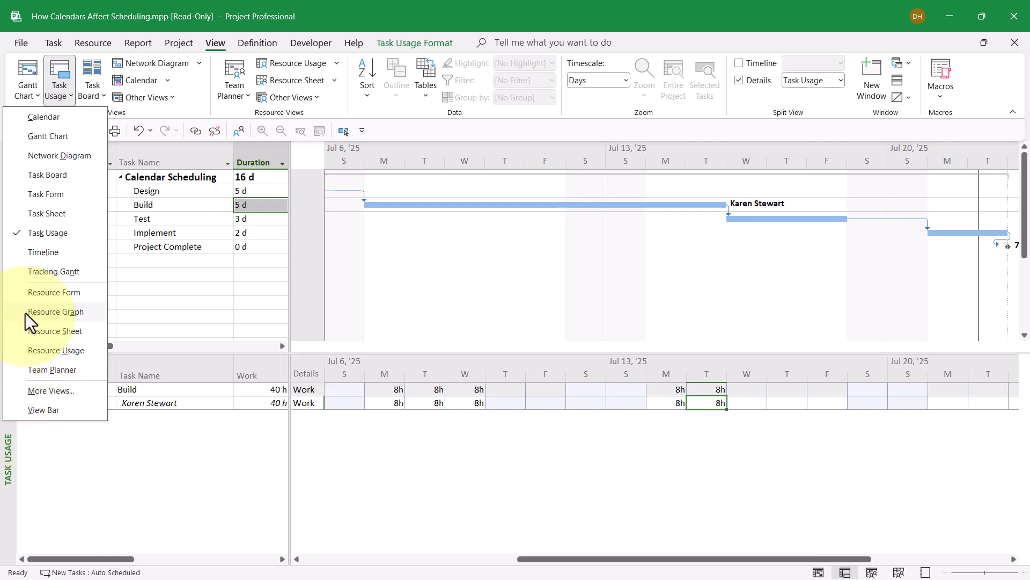
left_click(56, 195)
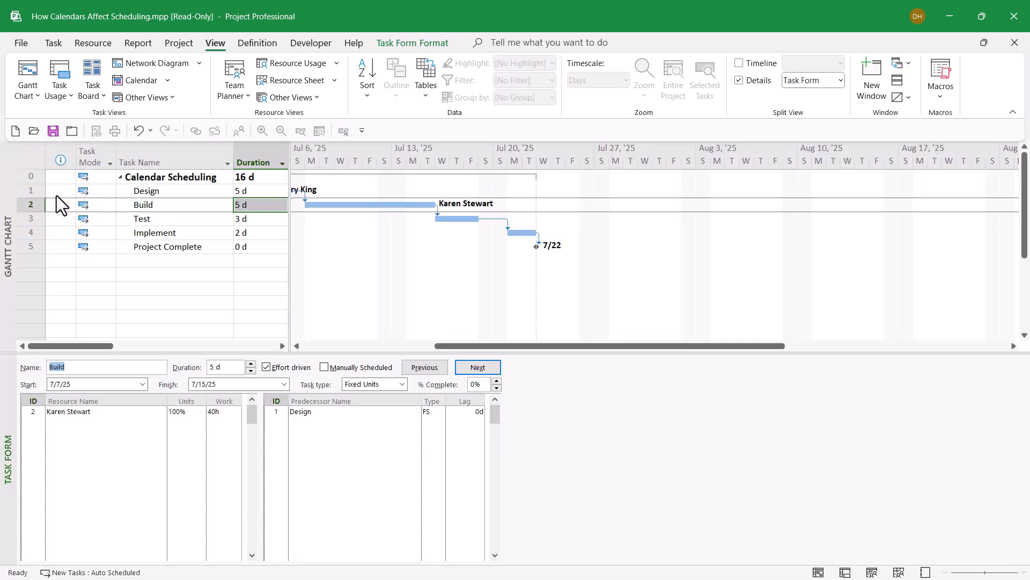
left_click(188, 204)
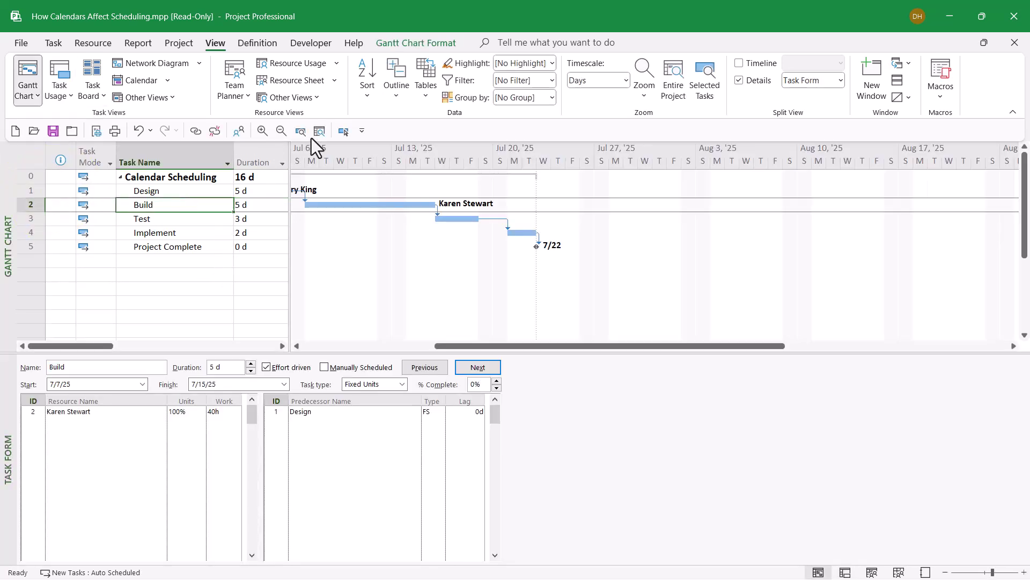
left_click(338, 133)
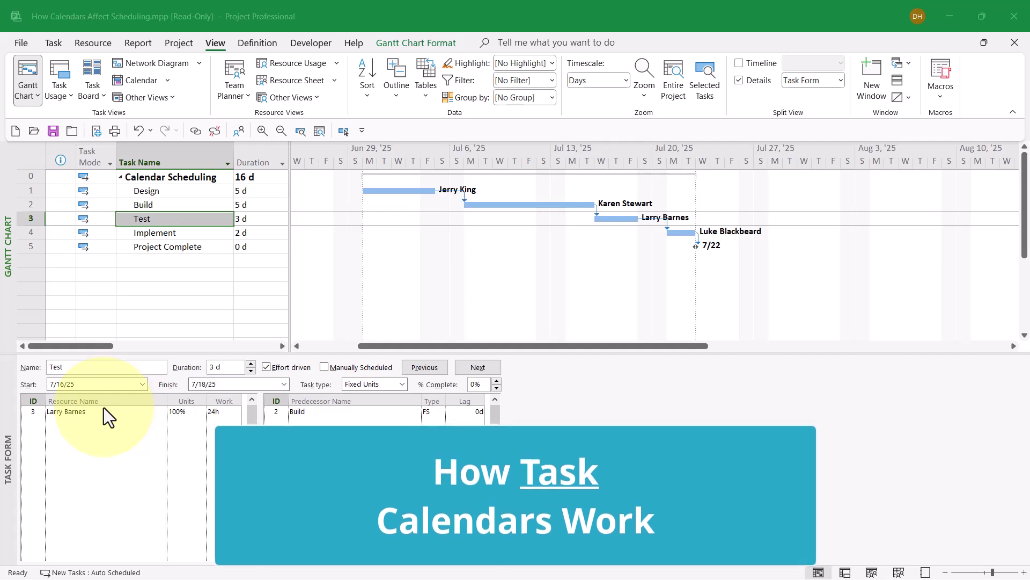
Step: Load Implement into the Task Form, showing its 2-day, 16h assignment from 7/21 to 7/22
left_click(198, 235)
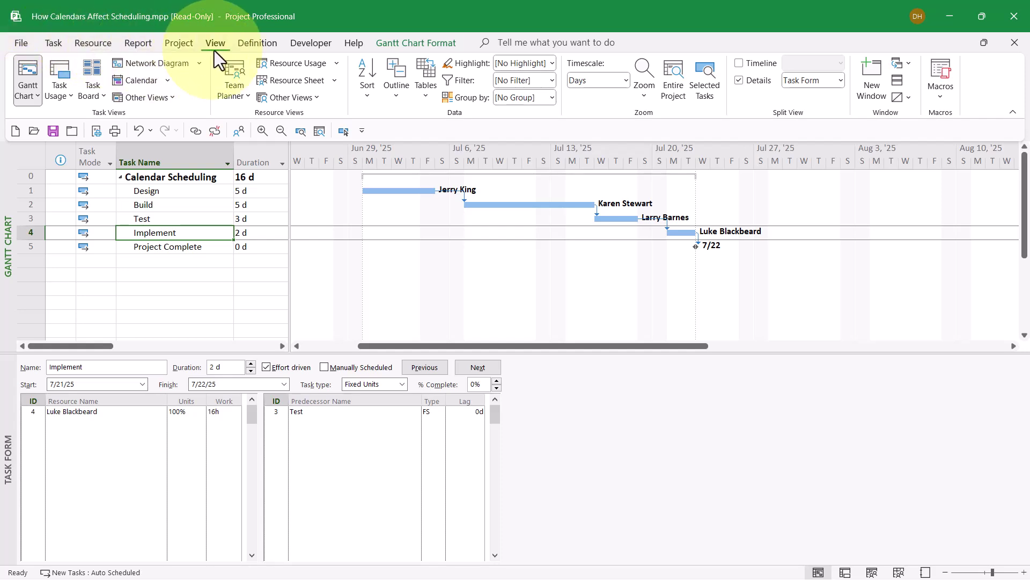
Step: Display the Weekend Work Only calendar and check working times on October 6, 12 and 7
left_click(275, 45)
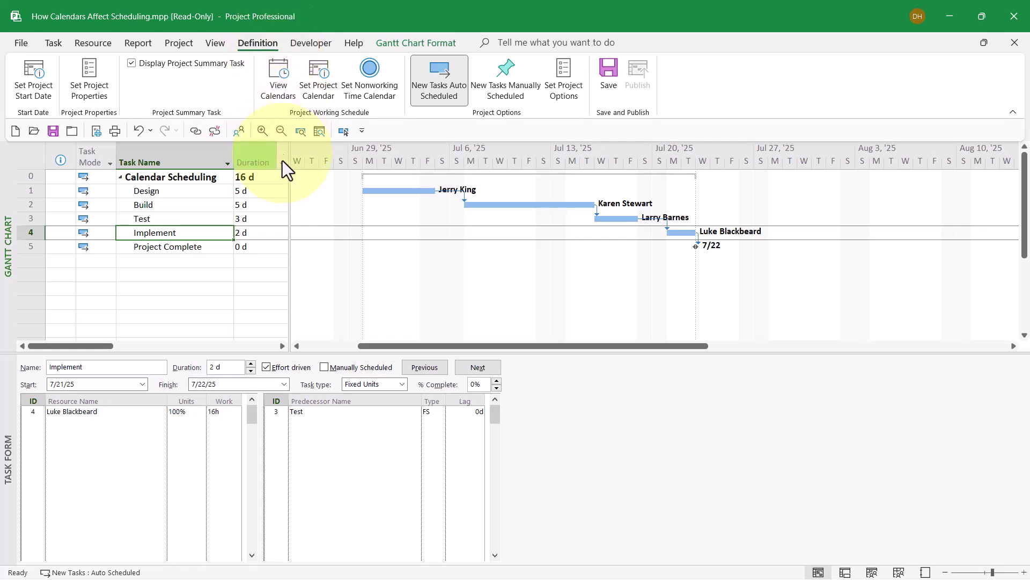
left_click(280, 70)
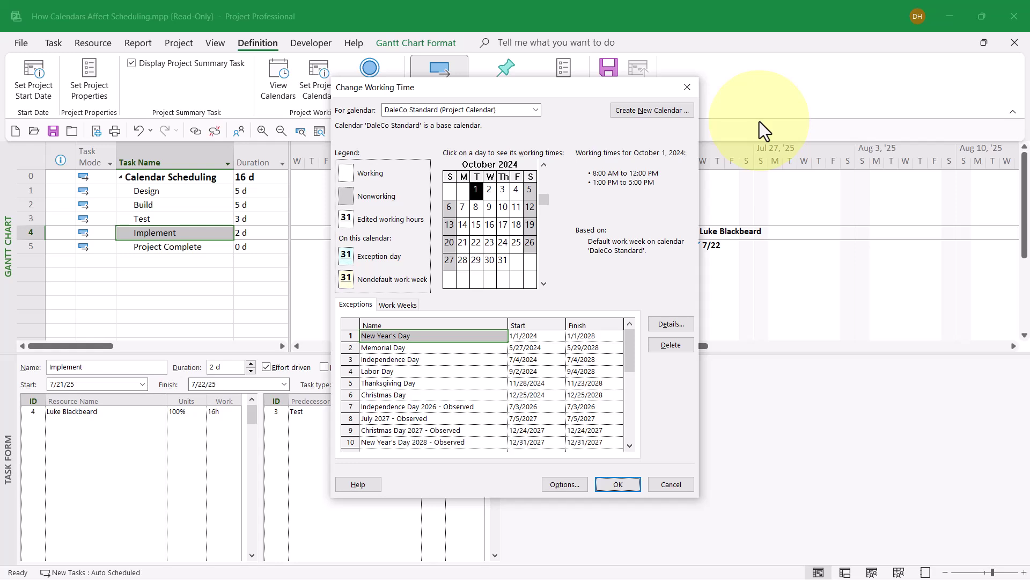
left_click(535, 110)
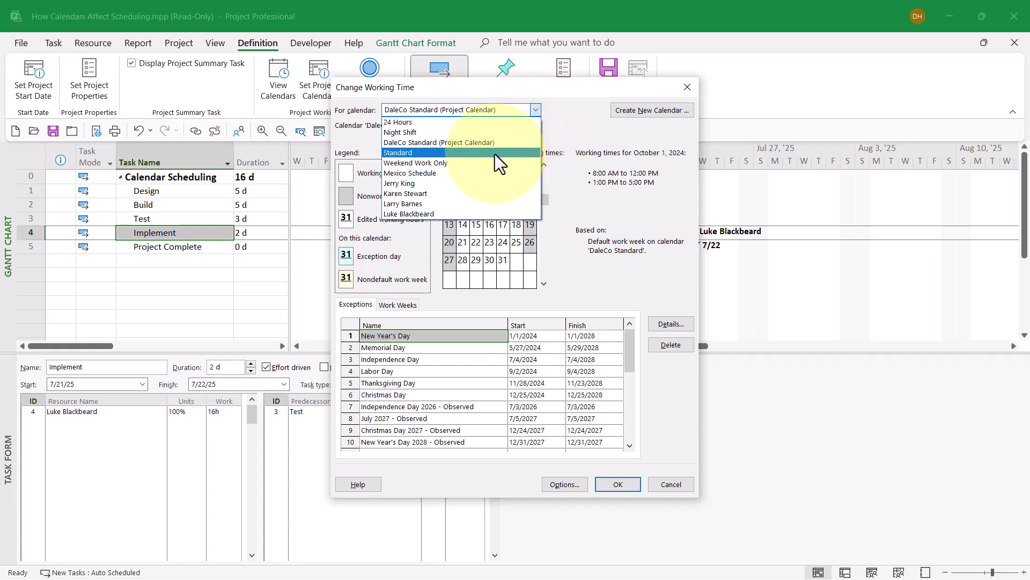
left_click(465, 164)
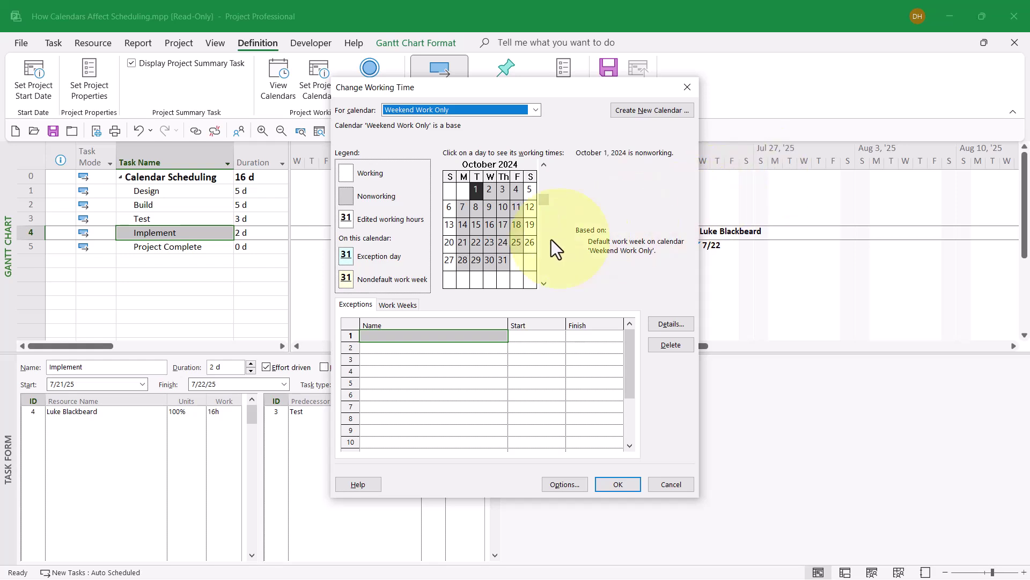
left_click(448, 209)
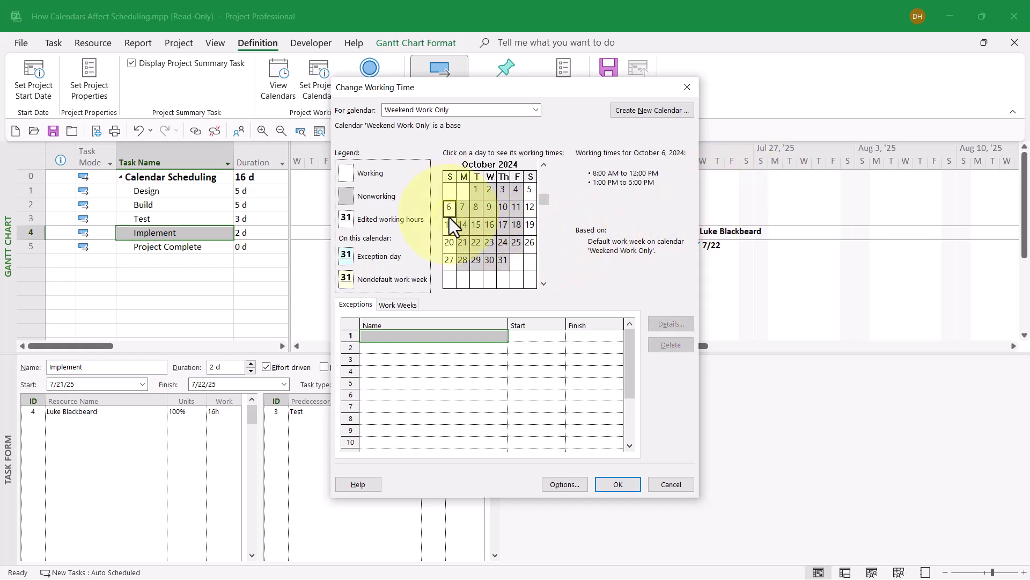
left_click(530, 208)
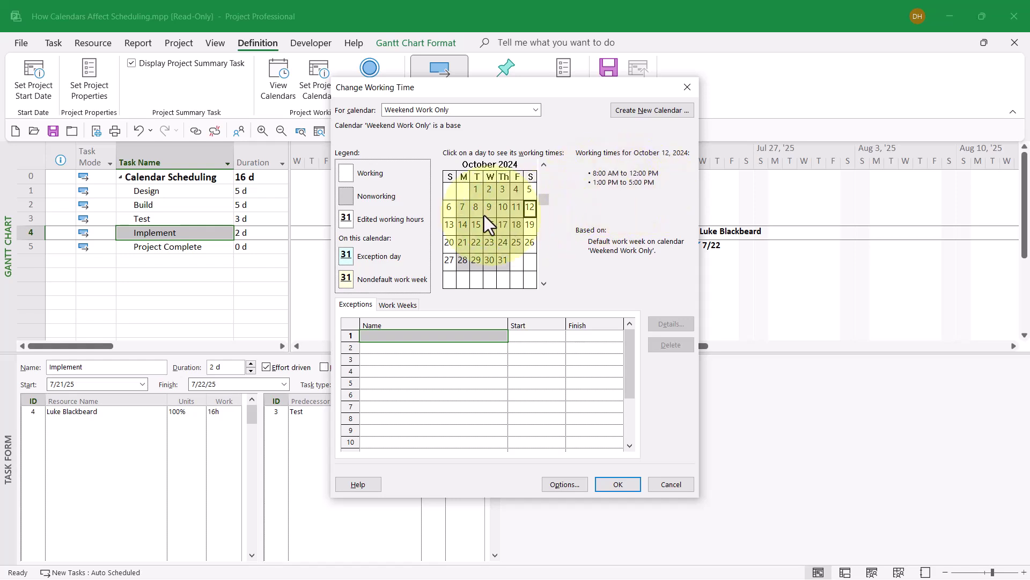
left_click(463, 209)
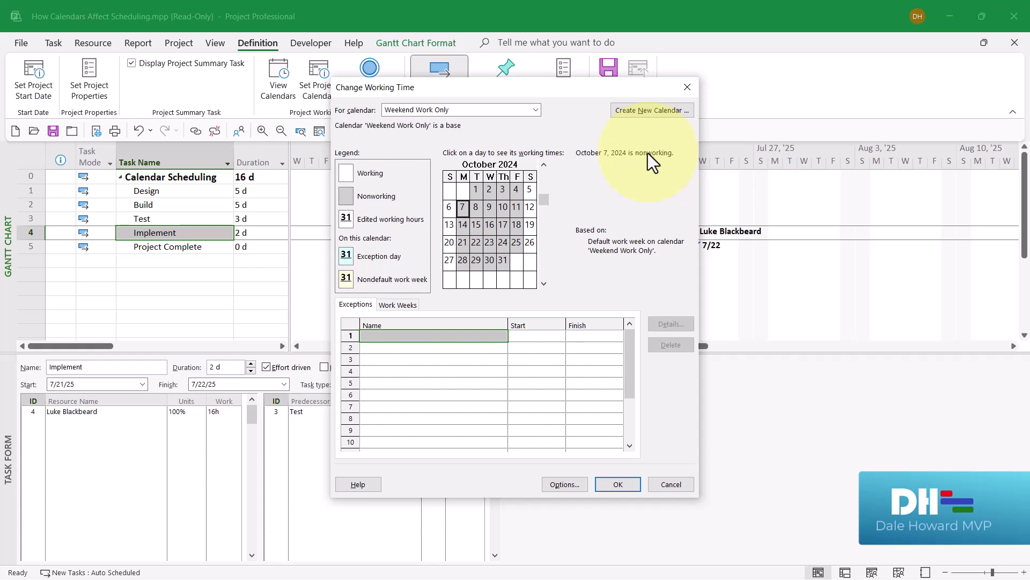
Step: Cancel the Change Working Time dialog, leaving the 16-day schedule ending 7/22 unchanged
left_click(675, 486)
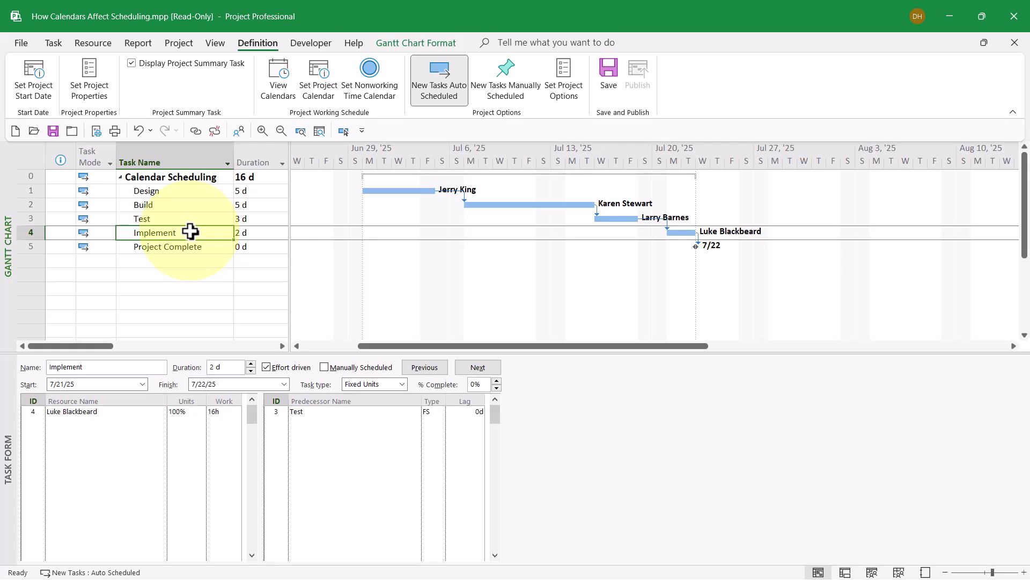
Step: Open Implement's Task Information at the Advanced tab, showing task calendar None
key("shift+space")
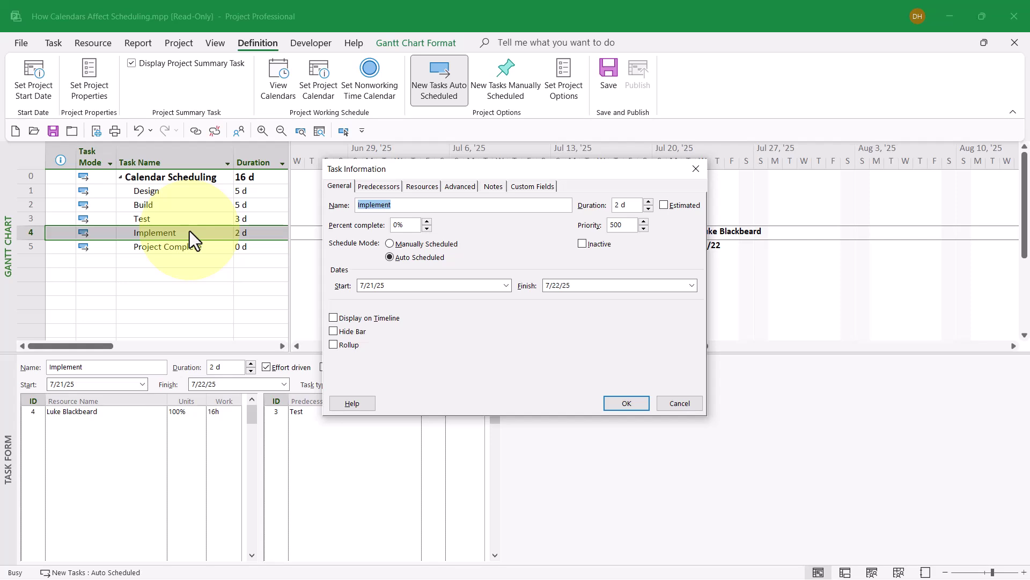
left_click(458, 189)
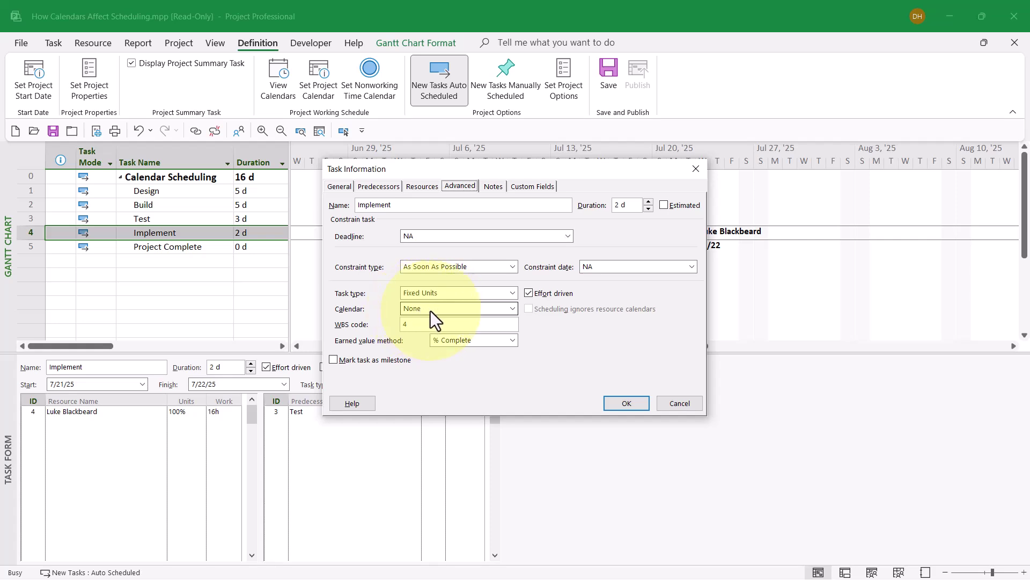
Step: Give Implement the Weekend Work Only calendar, ignoring resource calendars, and accept the warning
left_click(512, 308)
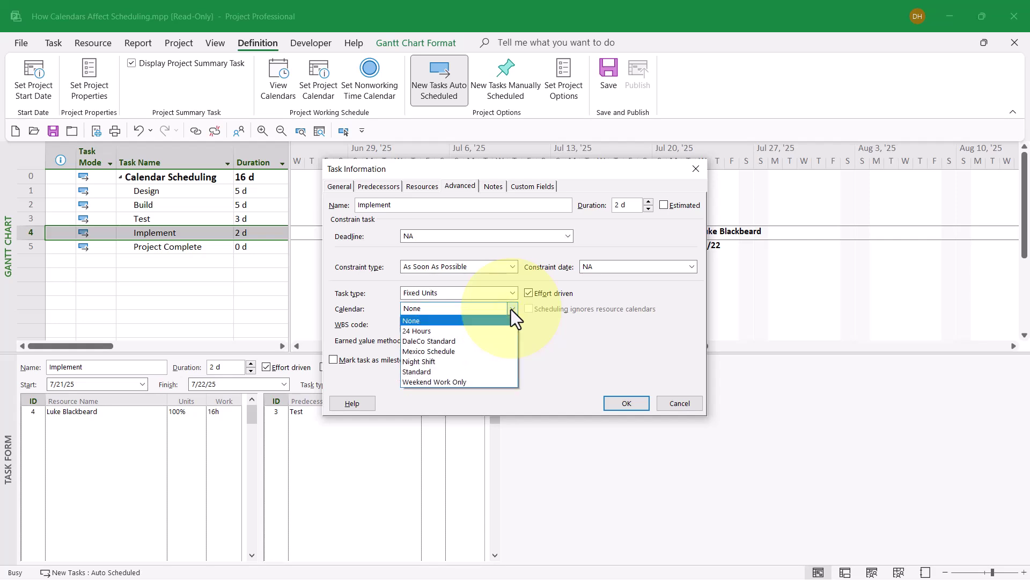
left_click(459, 382)
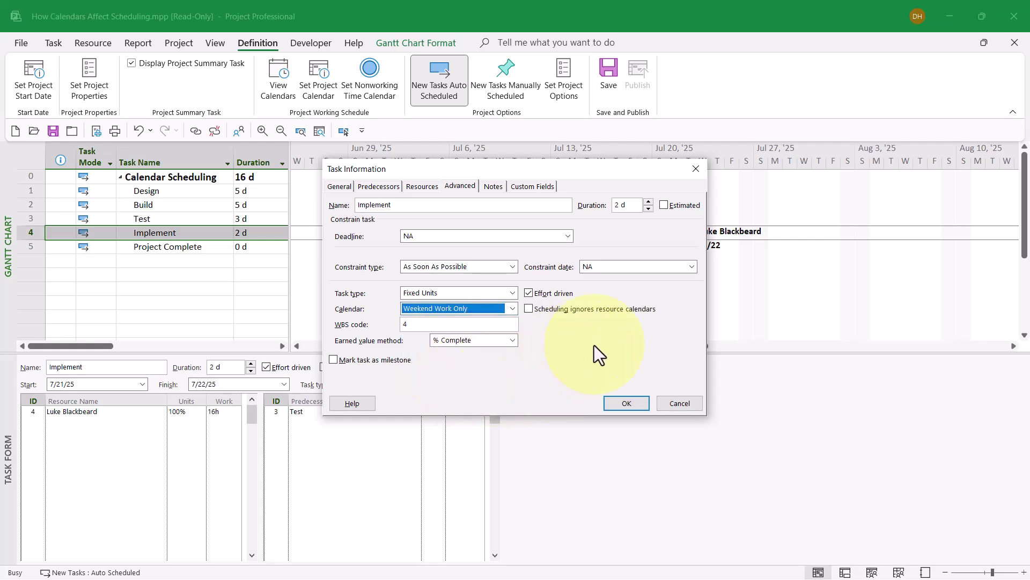
left_click(527, 308)
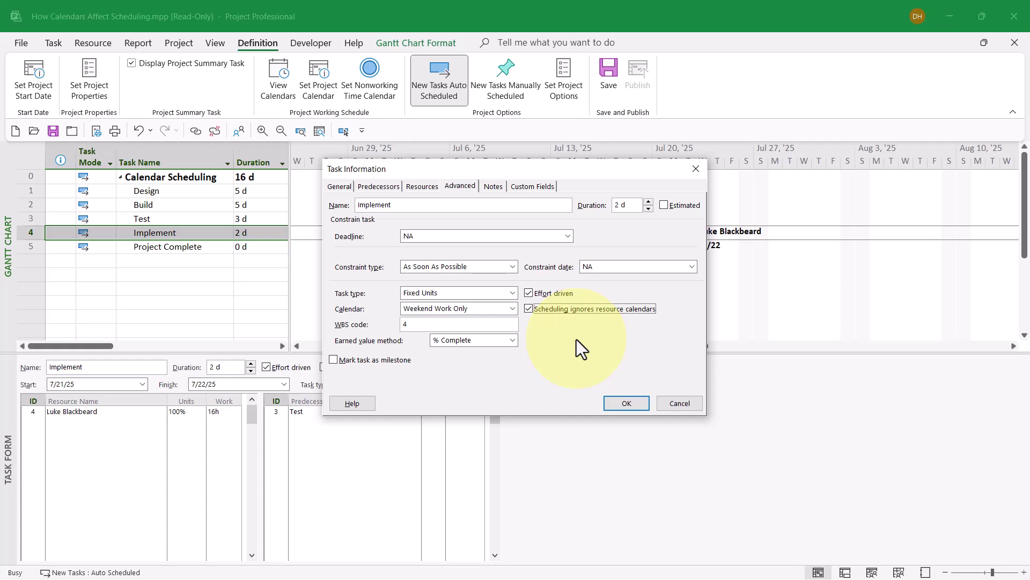
left_click(628, 404)
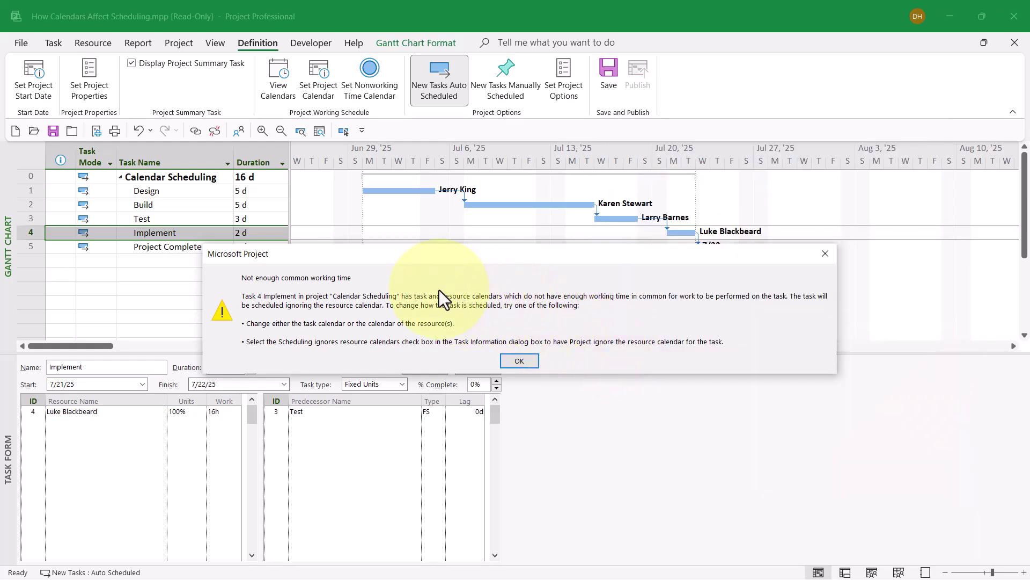
left_click(520, 362)
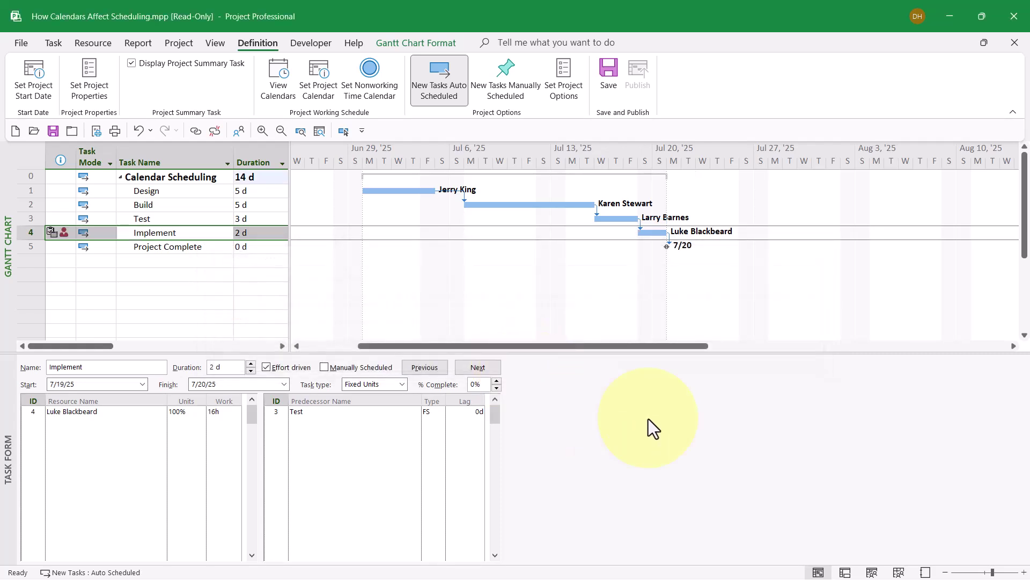